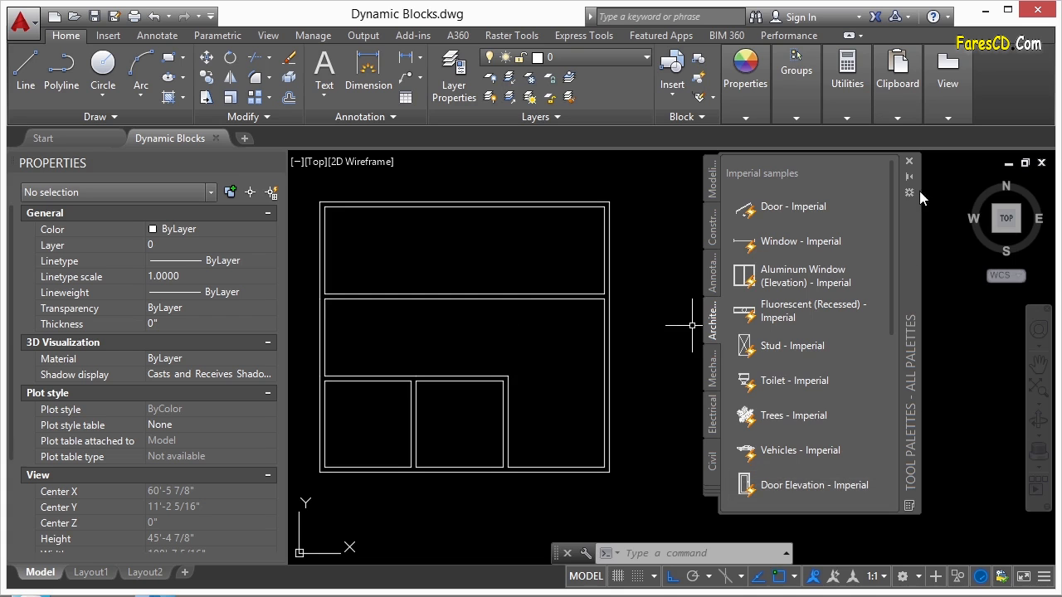
Step: Close and reopen the tool palettes, and display the Architectural palette of imperial samples
left_click(910, 161)
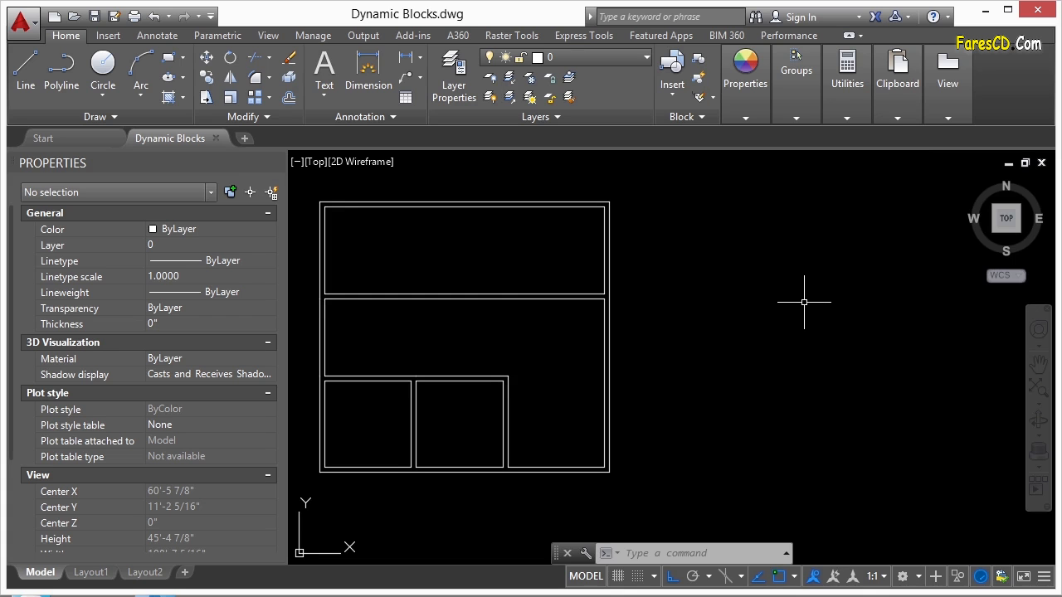
key("ctrl+3")
left_click(711, 273)
left_click(710, 324)
left_click(710, 322)
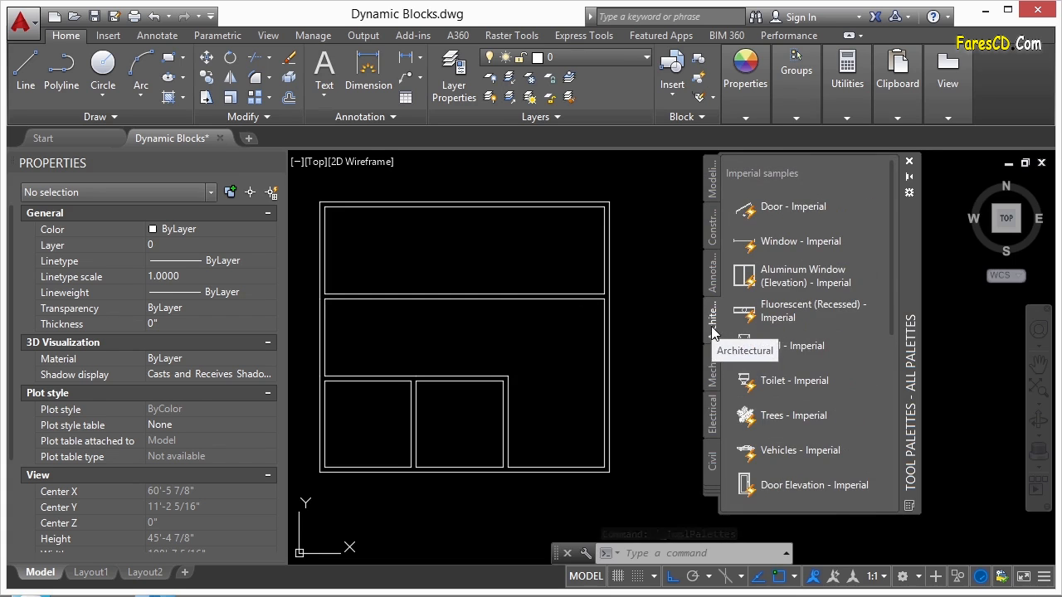
Step: Insert a Door - Imperial block on the wall above the plan's lower-left room, using the Nearest object snap
left_click(765, 212)
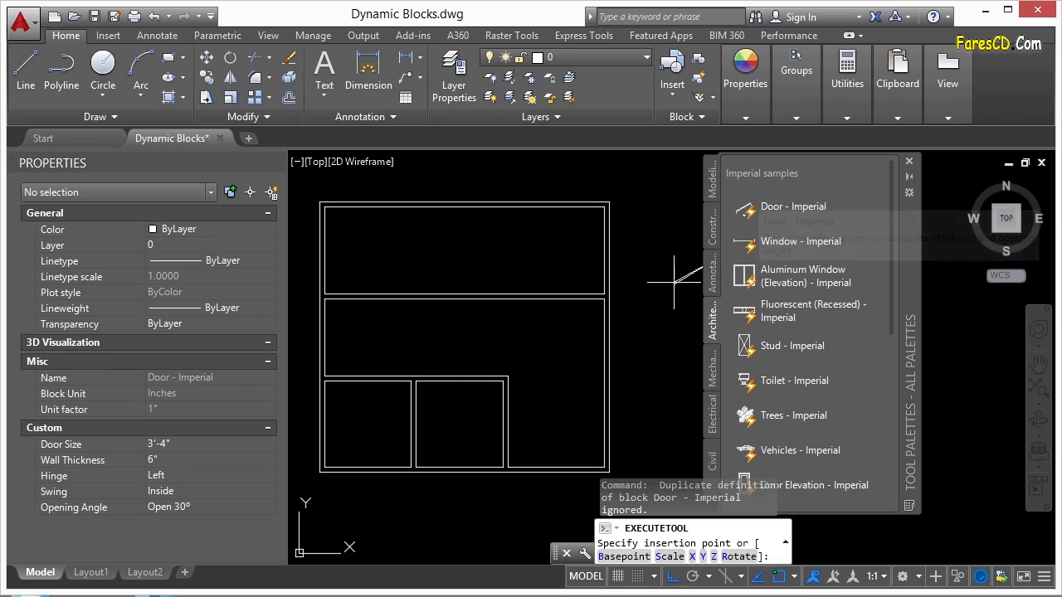
type("nea")
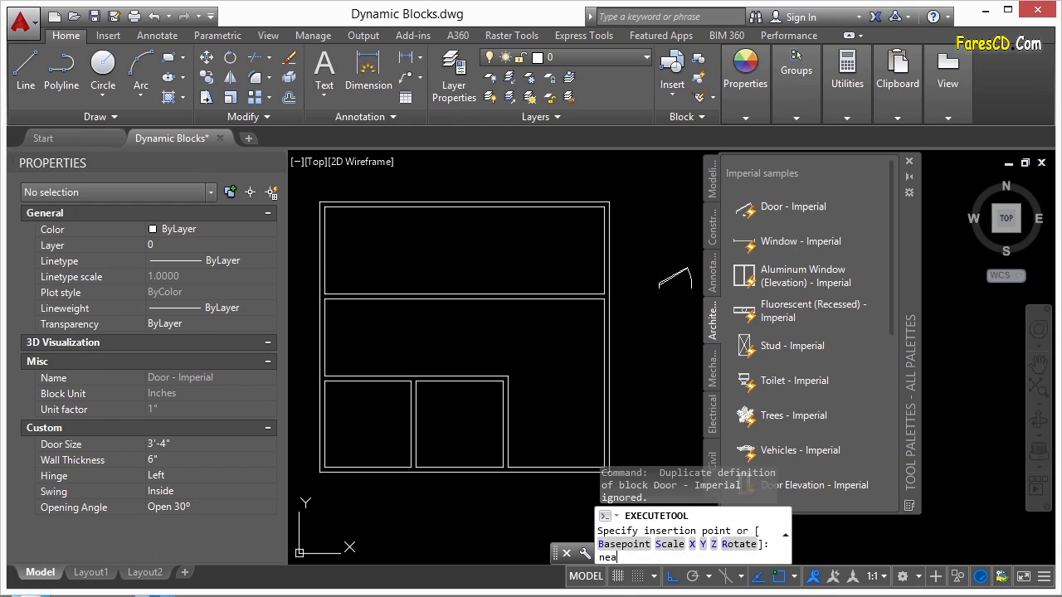
key("Return")
scroll(342, 382, "up", 4)
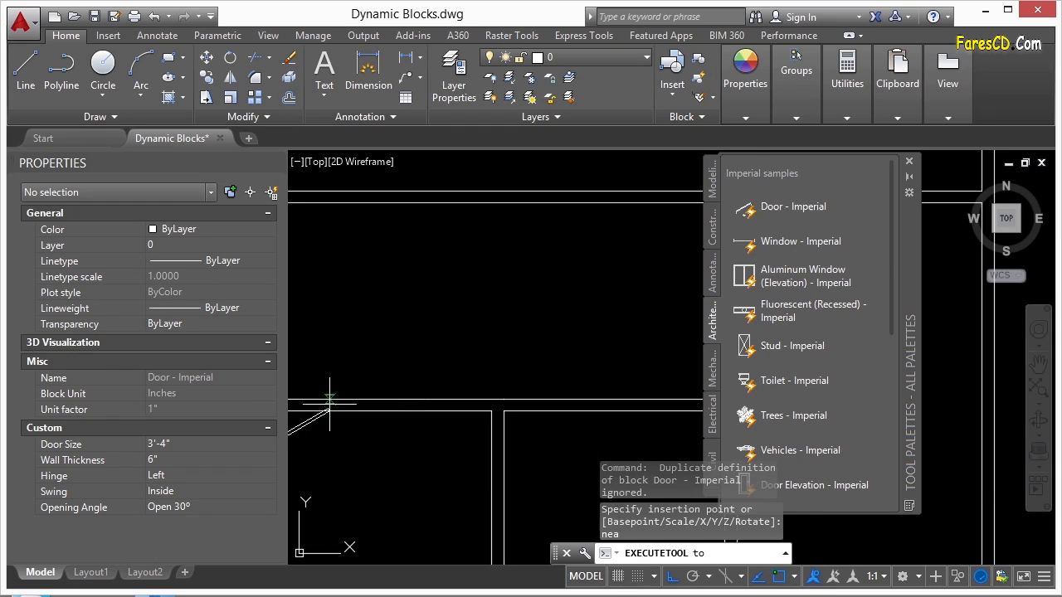
key("Return")
mouse_move(345, 332)
middle_mouse_down()
mouse_move(571, 282)
mouse_move(500, 302)
mouse_move(423, 287)
middle_mouse_up()
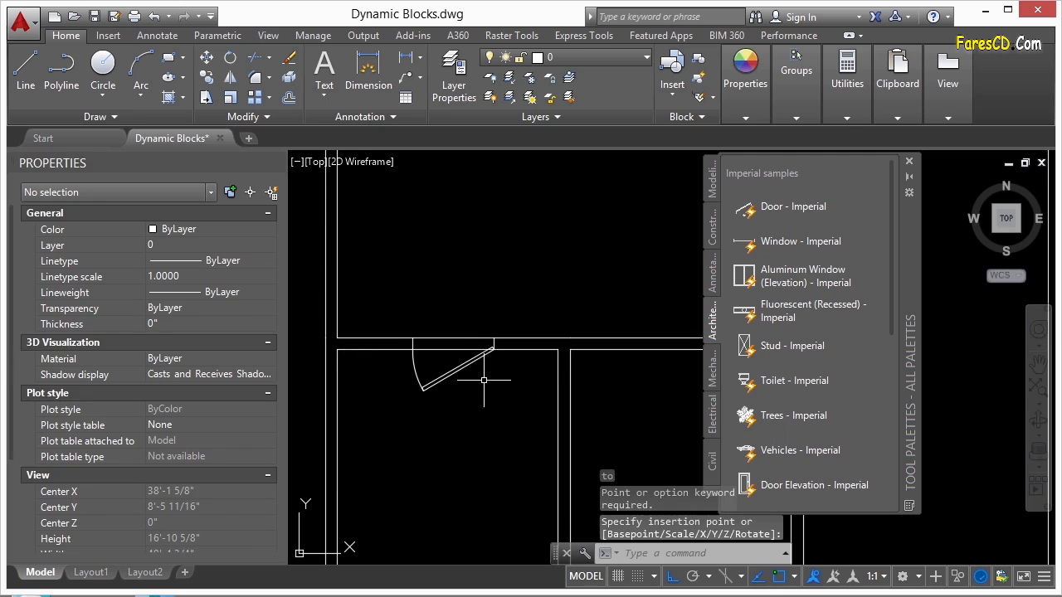
Step: Keep the door's opening at Open 30º and flip its swing upward out of the lower-left room
left_click(468, 363)
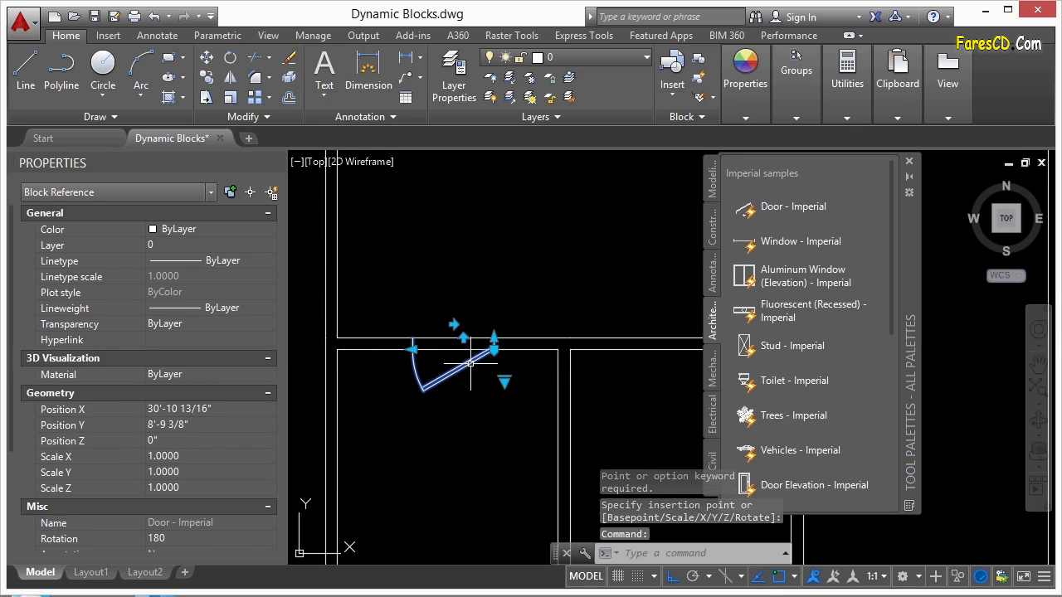
left_click(505, 382)
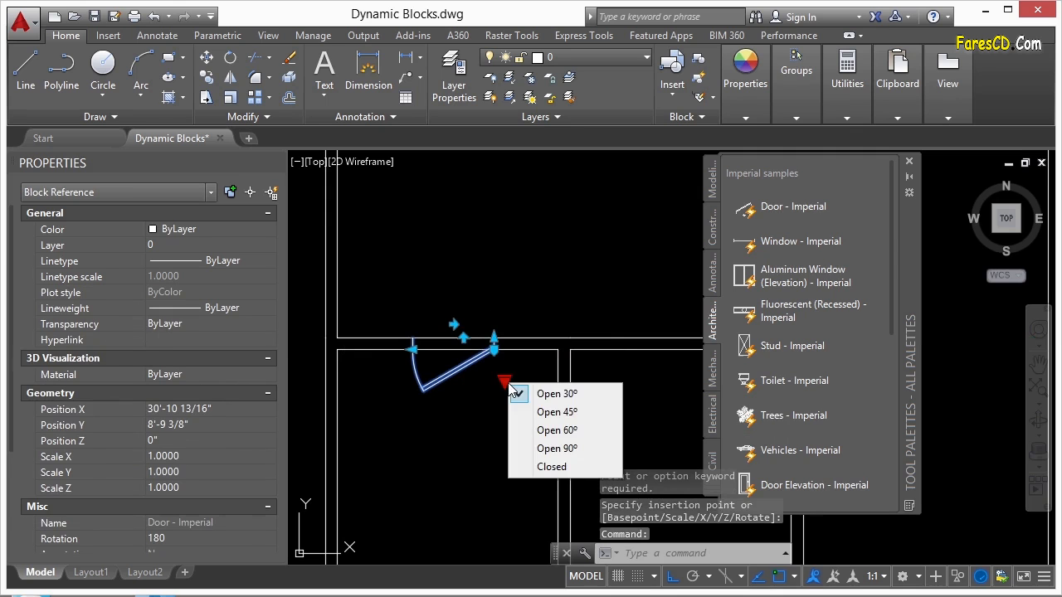
left_click(523, 394)
left_click(493, 346)
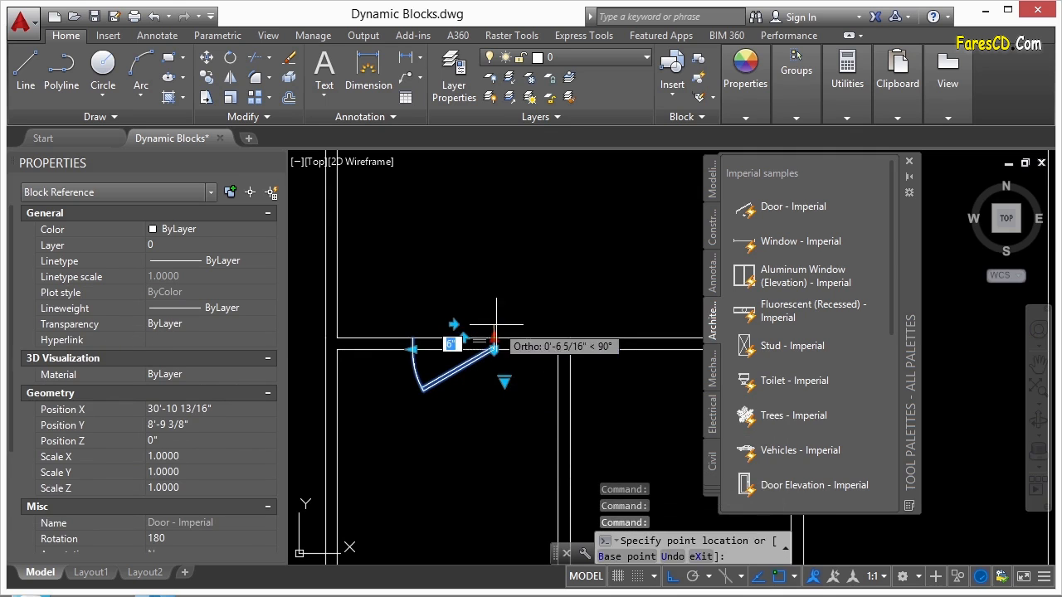
left_click(483, 321)
key("Escape")
left_click(436, 330)
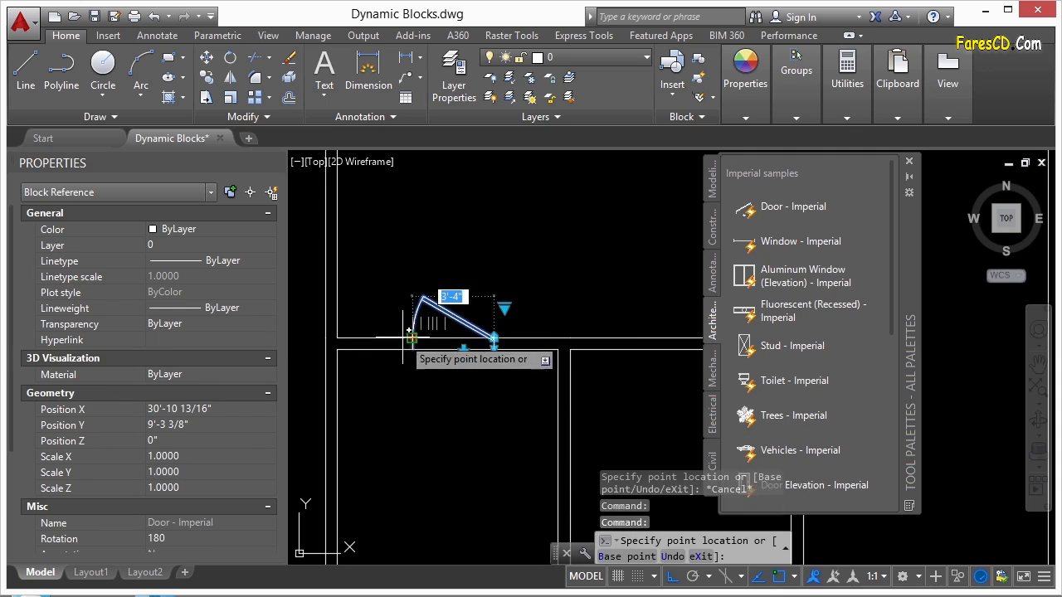
scroll(407, 334, "up", 2)
key("Escape")
scroll(374, 319, "down", 4)
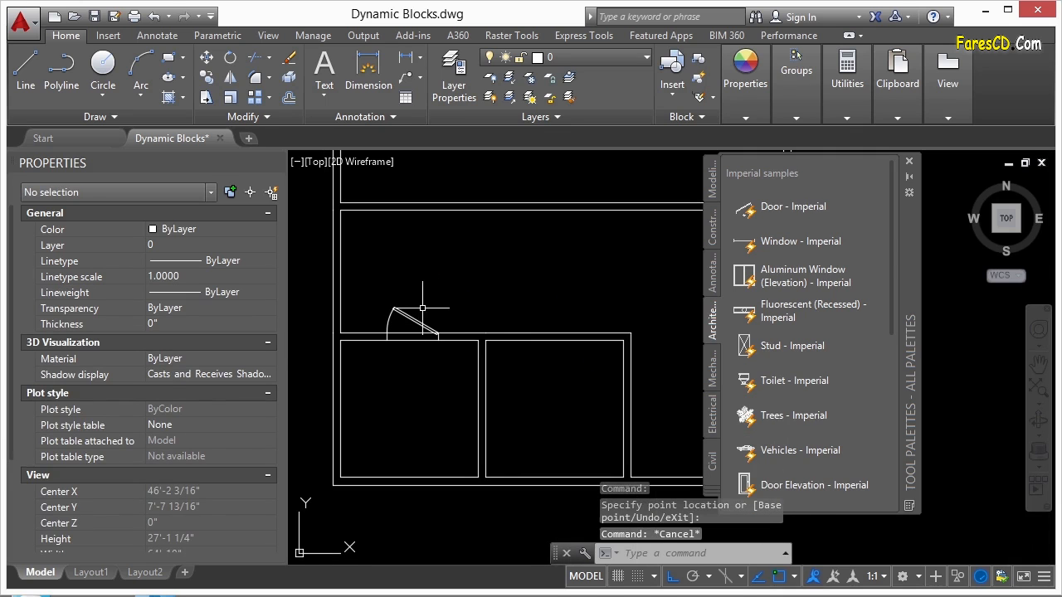
Step: Insert another Door - Imperial block with the Nearest snap on the wall above the second small room
left_click(784, 209)
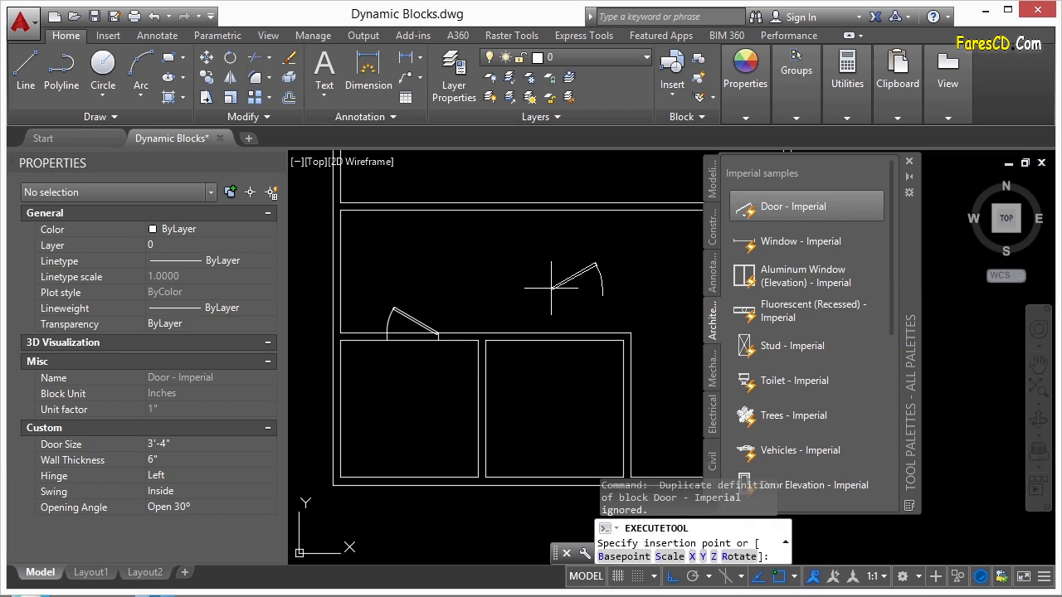
type("nea")
key("Return")
left_click(534, 353)
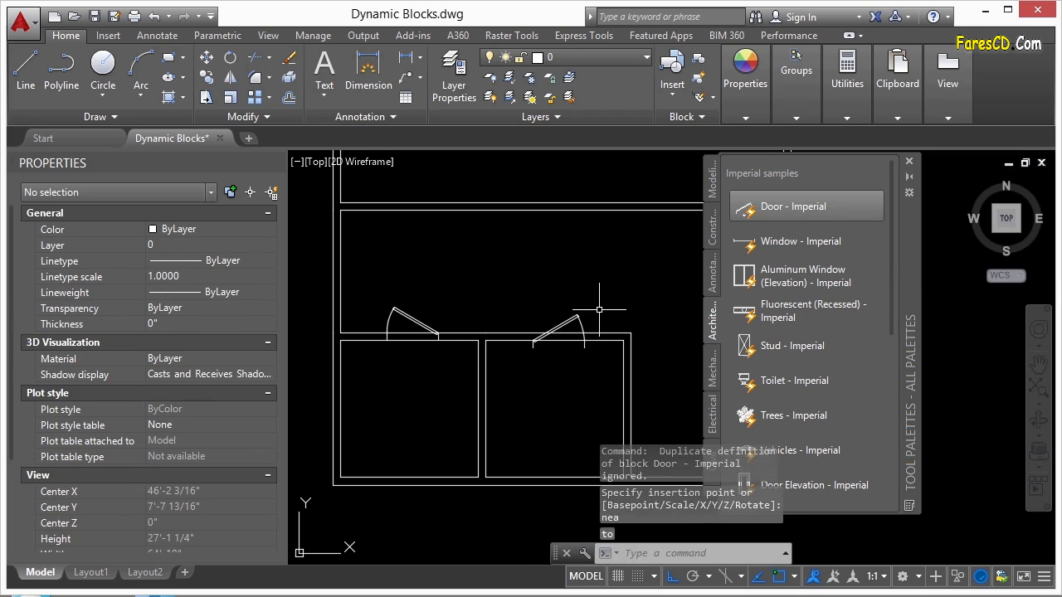
Step: Erase the door just inserted above the second small room
type("e")
key("Return")
left_click(592, 302)
left_click(561, 322)
key("Return")
Step: Copy the first door from its hinge corner onto the wall above the second small room, with Ortho off and the Nearest snap
type("c")
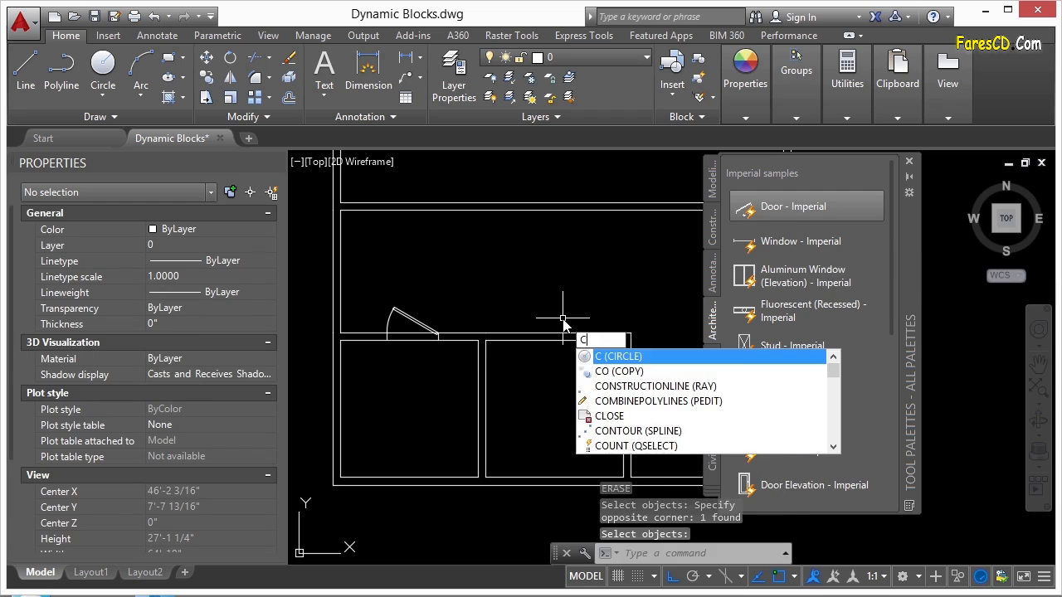
type("o")
key("Return")
left_click(413, 321)
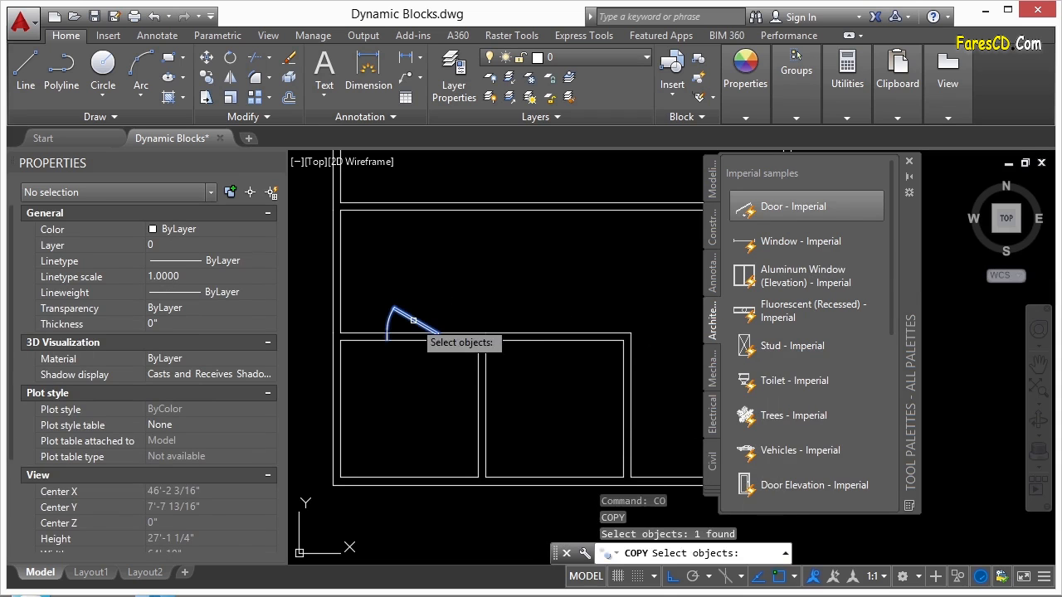
key("Return")
scroll(464, 311, "up", 3)
left_click(521, 301)
scroll(544, 303, "up", 4)
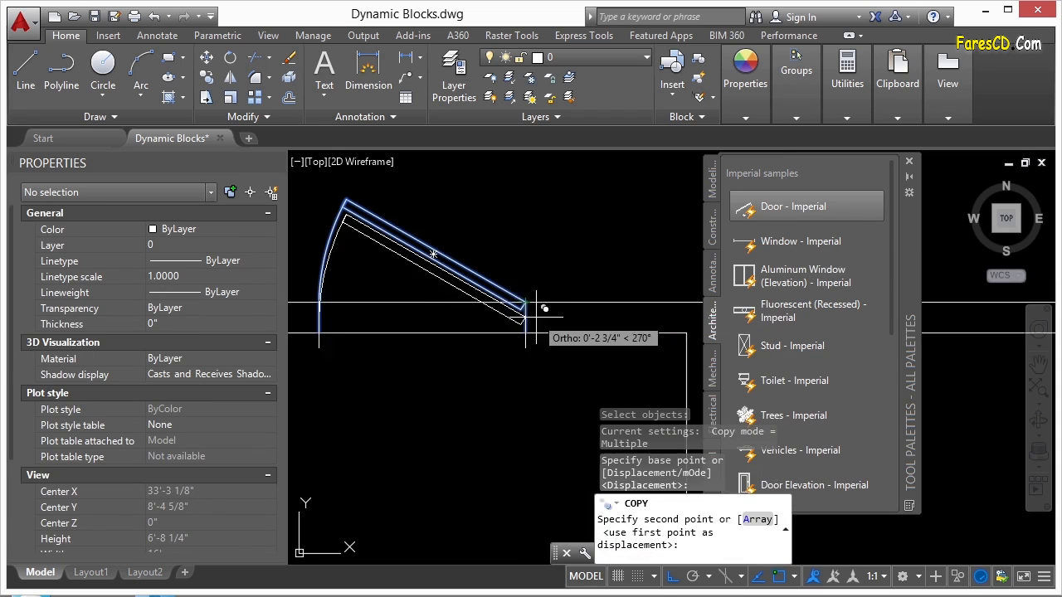
scroll(494, 278, "down", 4)
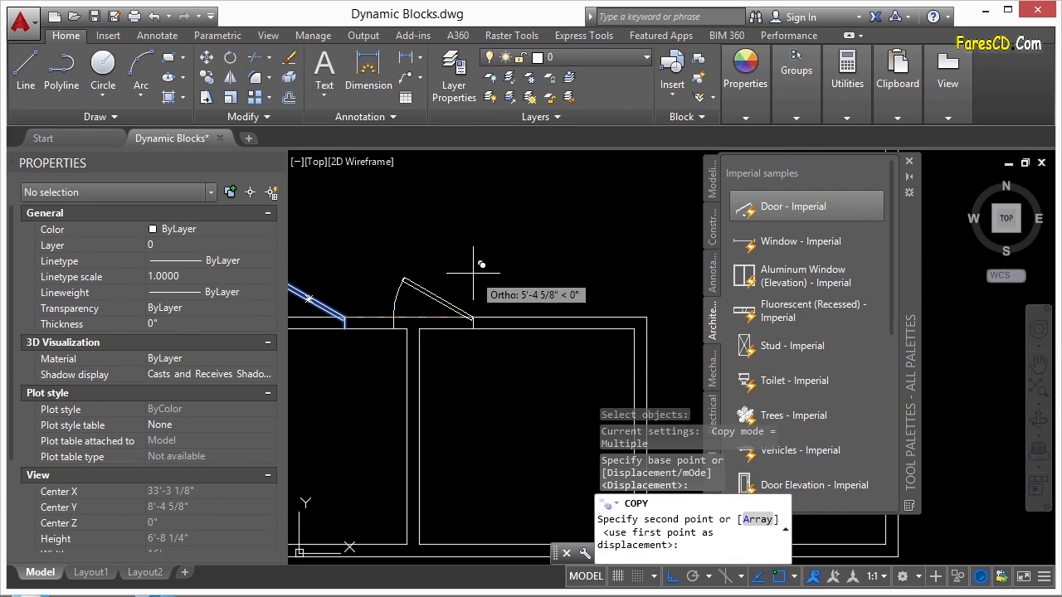
key("F8")
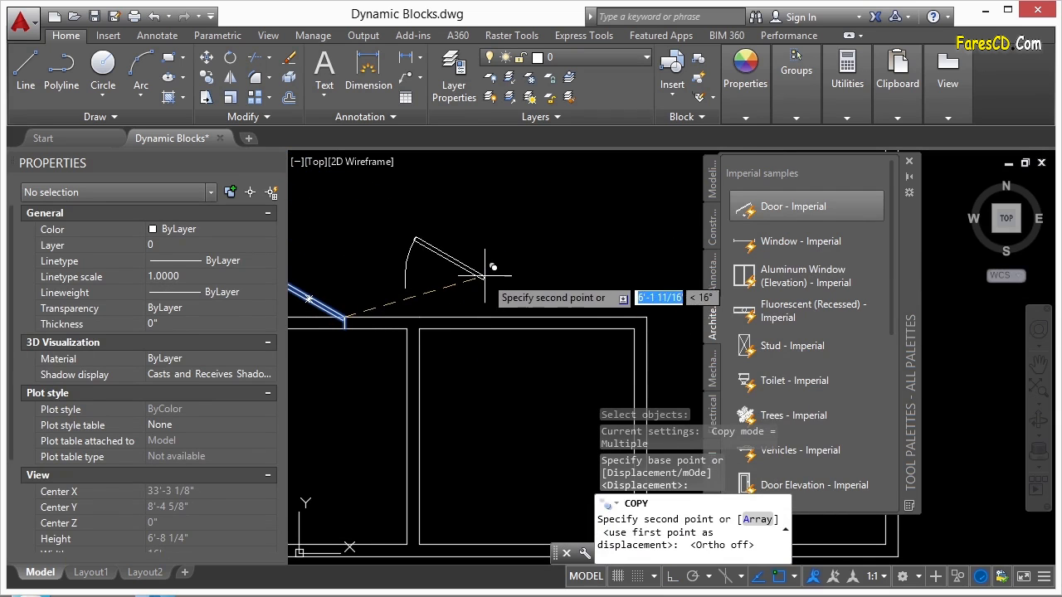
type("nea")
key("Return")
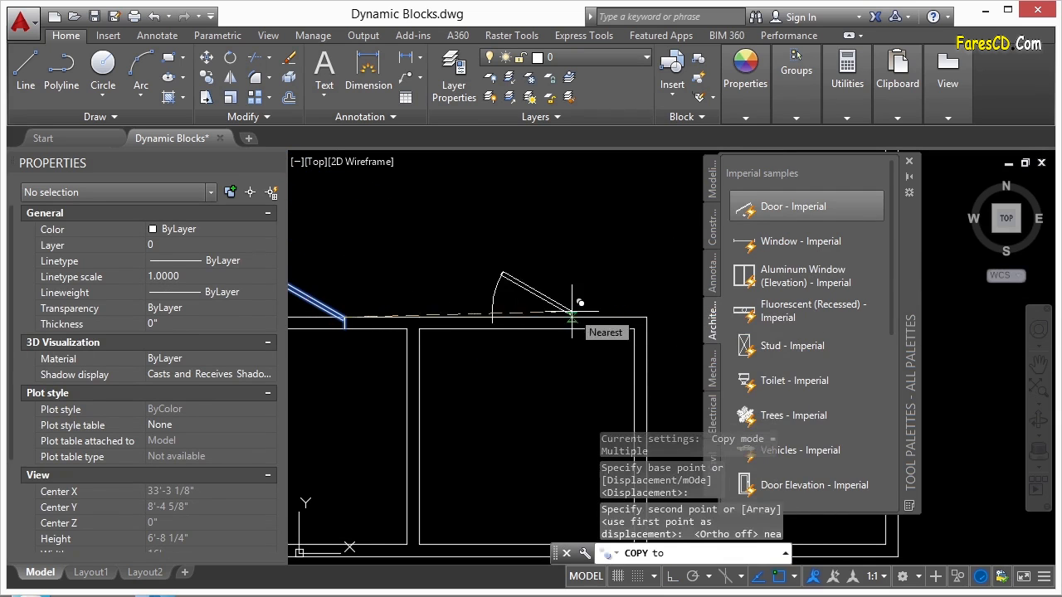
scroll(612, 232, "up", 3)
scroll(531, 398, "down", 3)
Step: Place further door copies with the Nearest snap on the bottom exterior wall and near the right end of the upper partition wall
type("nea")
key("Return")
scroll(531, 399, "up", 2)
left_click(525, 397)
type("nea")
key("Return")
scroll(528, 335, "down", 2)
middle_click_drag(528, 335, 550, 485)
left_click(550, 276)
Step: Place one more door copy with the Nearest snap near the middle of the upper partition wall and finish copying
scroll(550, 282, "down", 2)
type("nea")
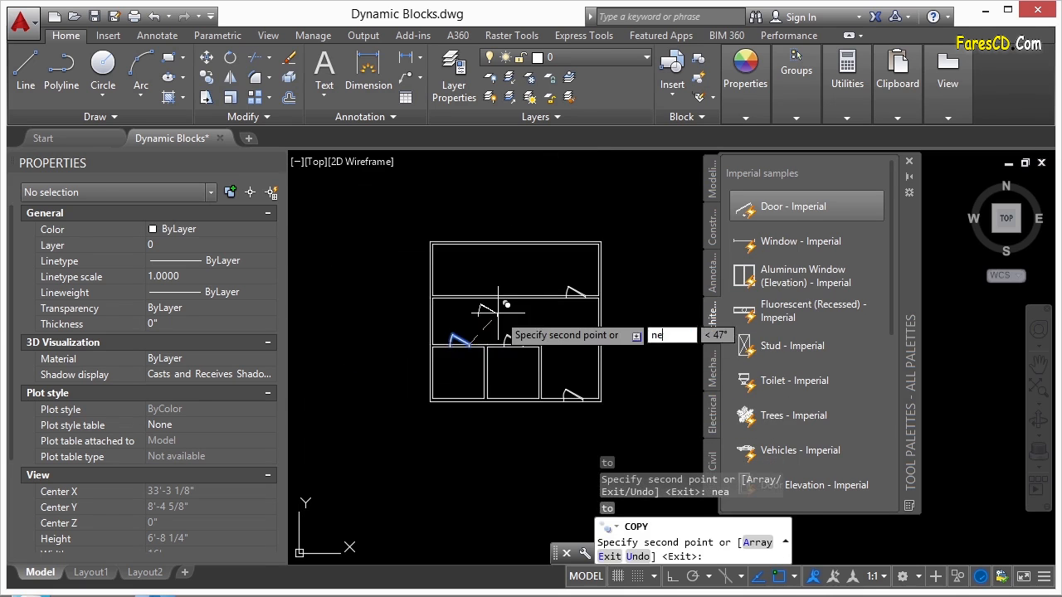
key("Return")
scroll(510, 307, "up", 2)
left_click(531, 323)
key("Return")
Step: Flip the door on the bottom exterior wall so it swings outward
scroll(479, 266, "down", 4)
scroll(540, 363, "up", 4)
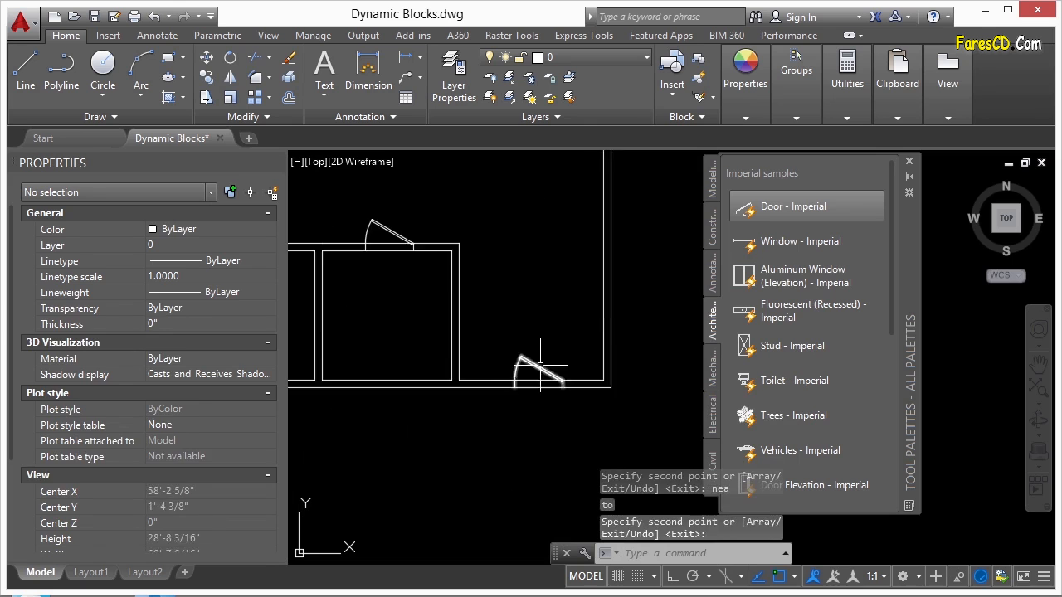
left_click(542, 362)
scroll(539, 365, "up", 4)
left_click(607, 327)
key("Escape")
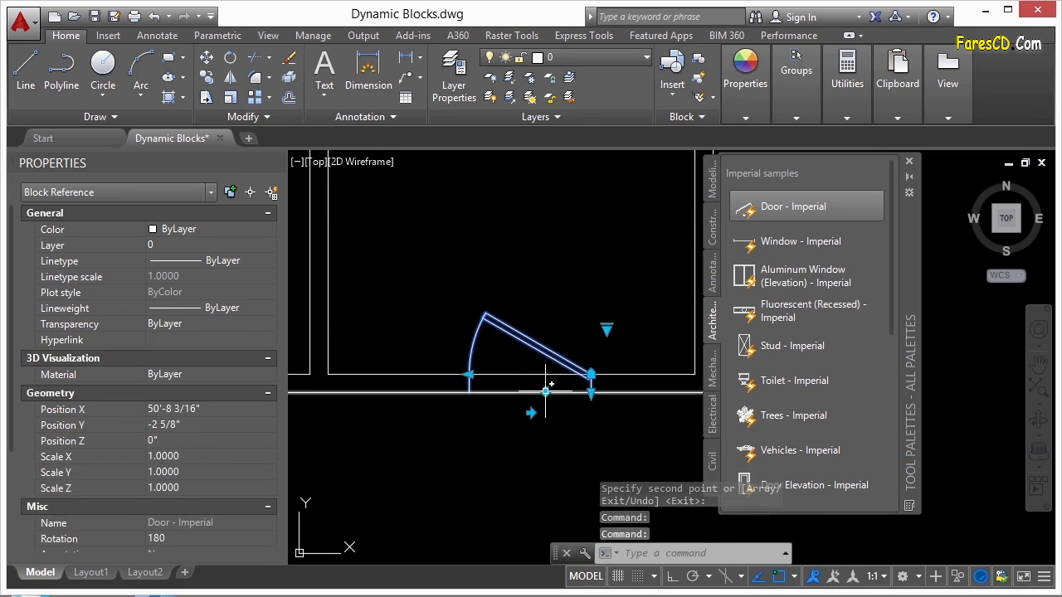
key("Escape")
left_click(540, 343)
left_click(543, 393)
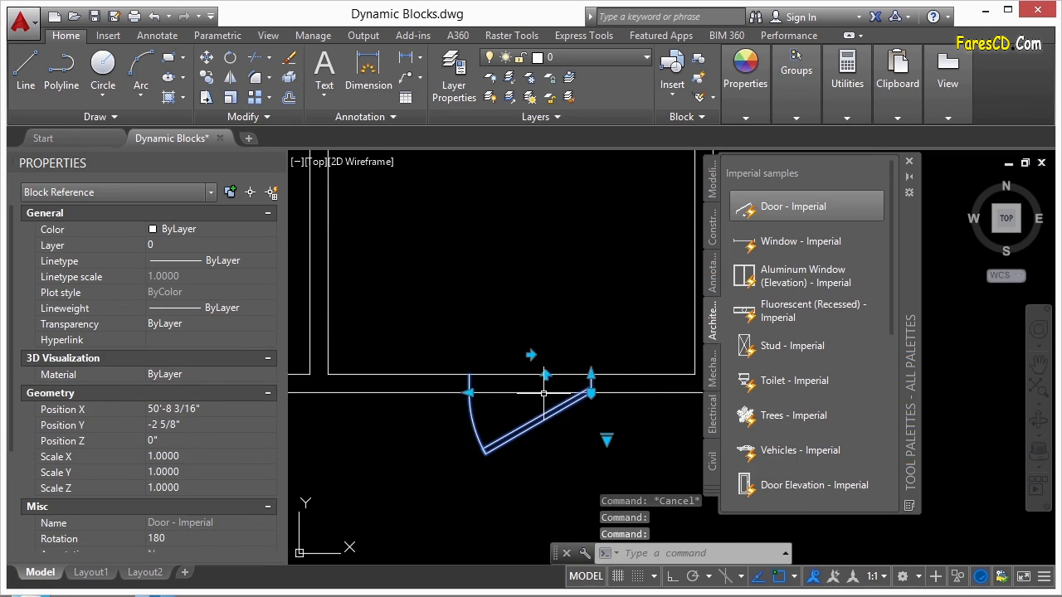
Step: Flip the two doors on the upper partition wall to its lower side and set both to Closed
scroll(549, 403, "down", 5)
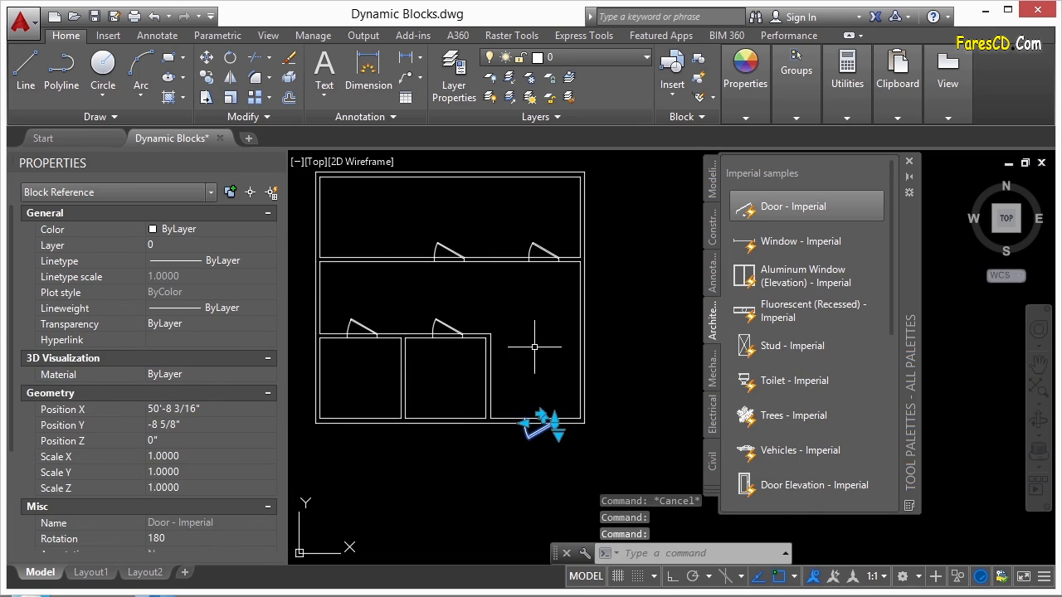
left_click(540, 246)
scroll(540, 247, "up", 2)
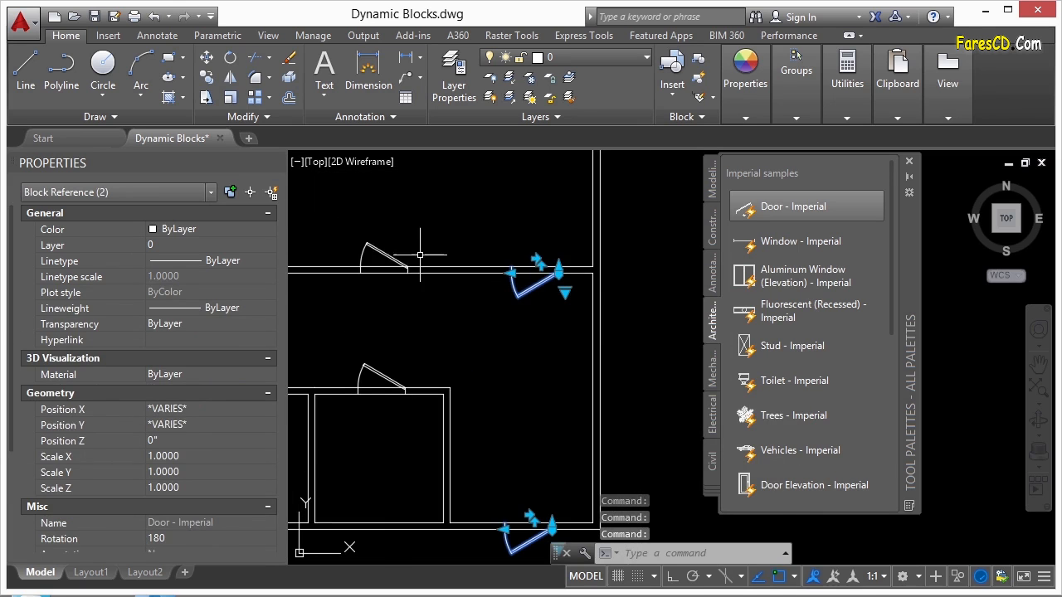
left_click(414, 295)
left_click(465, 375)
left_click(566, 292)
left_click(602, 375)
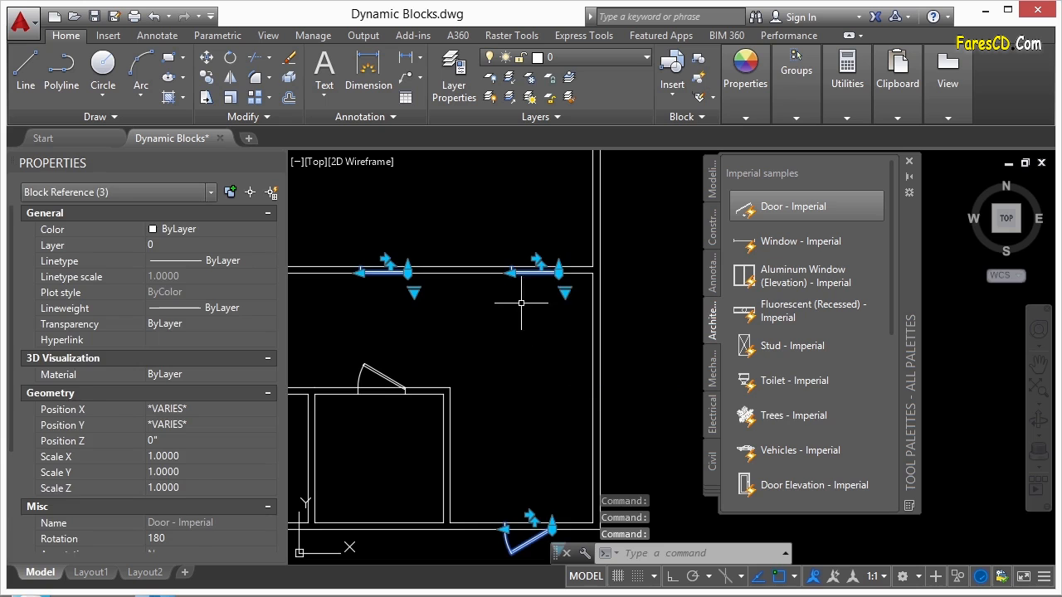
key("Escape")
scroll(611, 288, "down", 3)
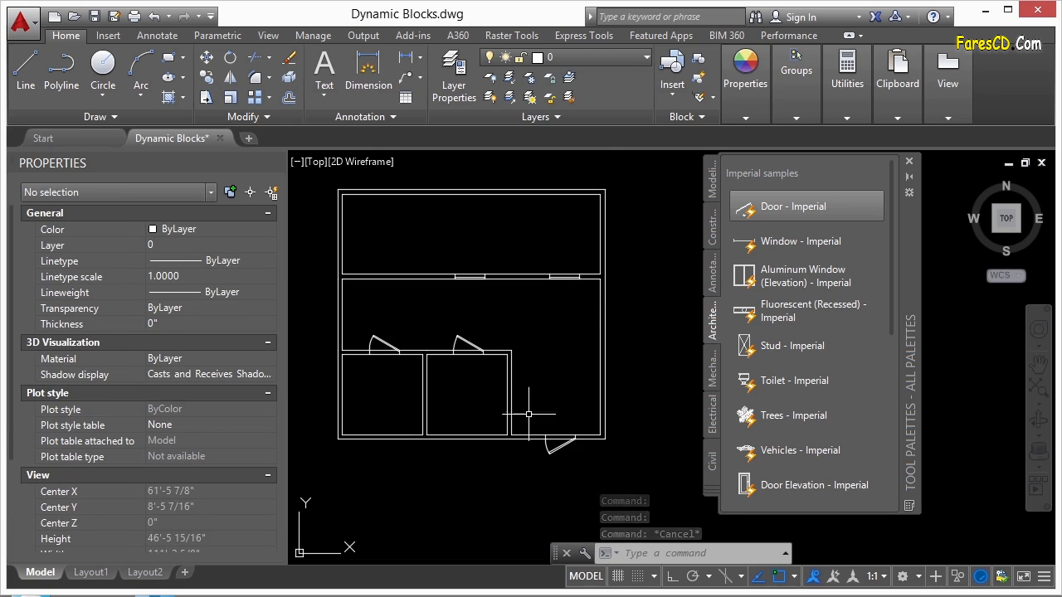
Step: Set the two doors on the upper partition wall to Open 30º
scroll(467, 282, "up", 5)
left_click(464, 284)
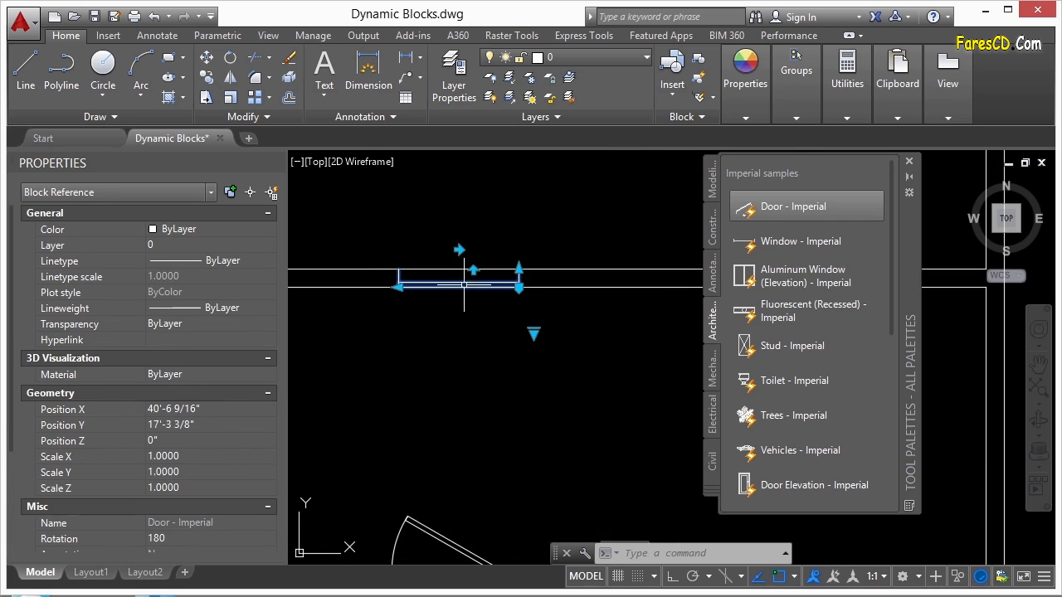
left_click(533, 330)
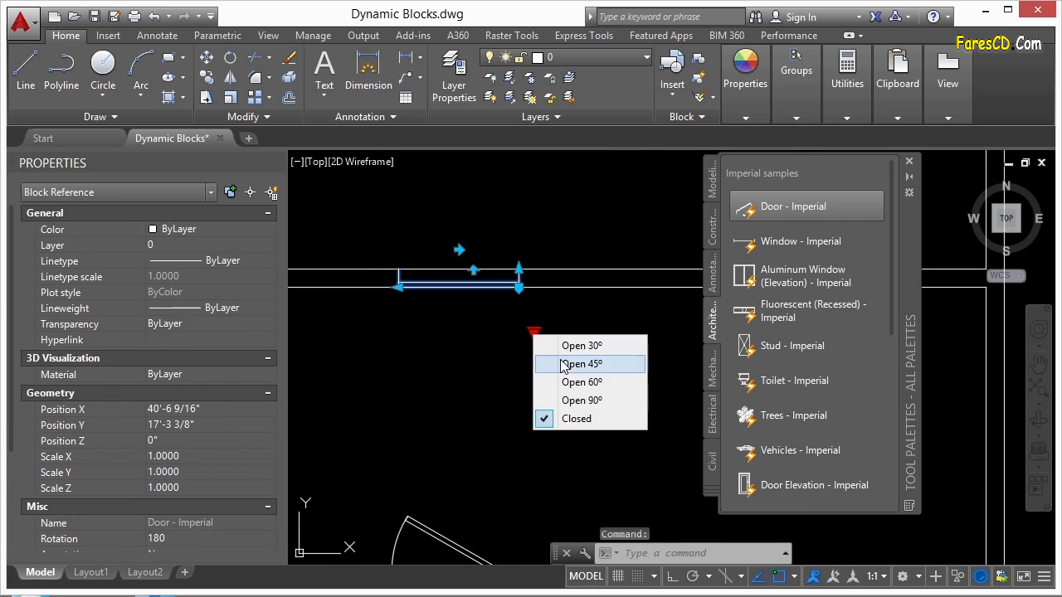
left_click(544, 361)
scroll(579, 308, "down", 2)
left_click(578, 308)
left_click(597, 321)
left_click(610, 390)
key("Escape")
scroll(574, 331, "down", 2)
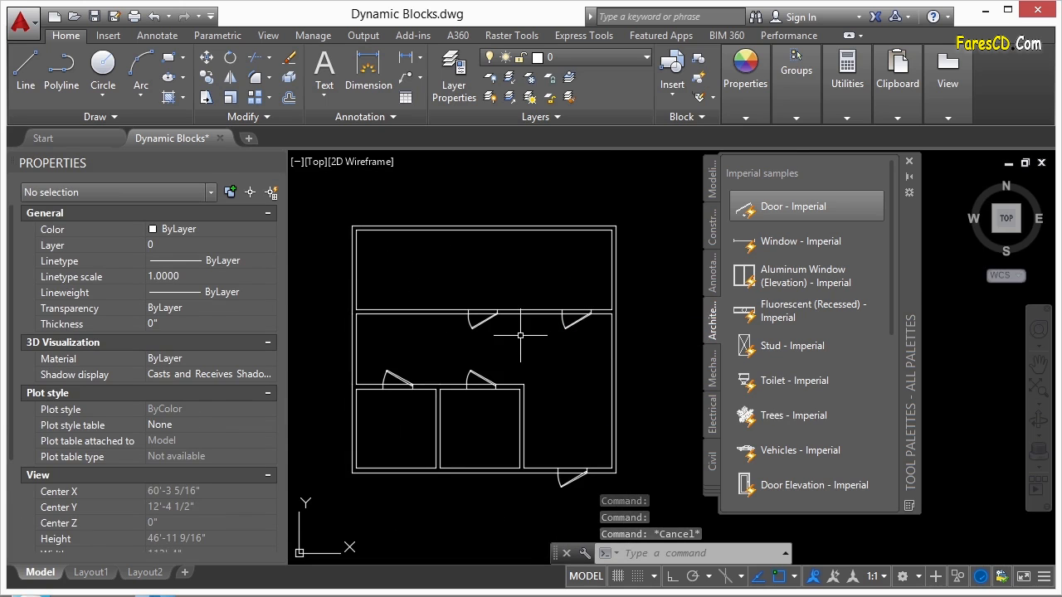
Step: Insert a Window - Imperial block, aligned vertically, in the left exterior wall of the plan's top room
left_click(803, 246)
scroll(437, 268, "up", 4)
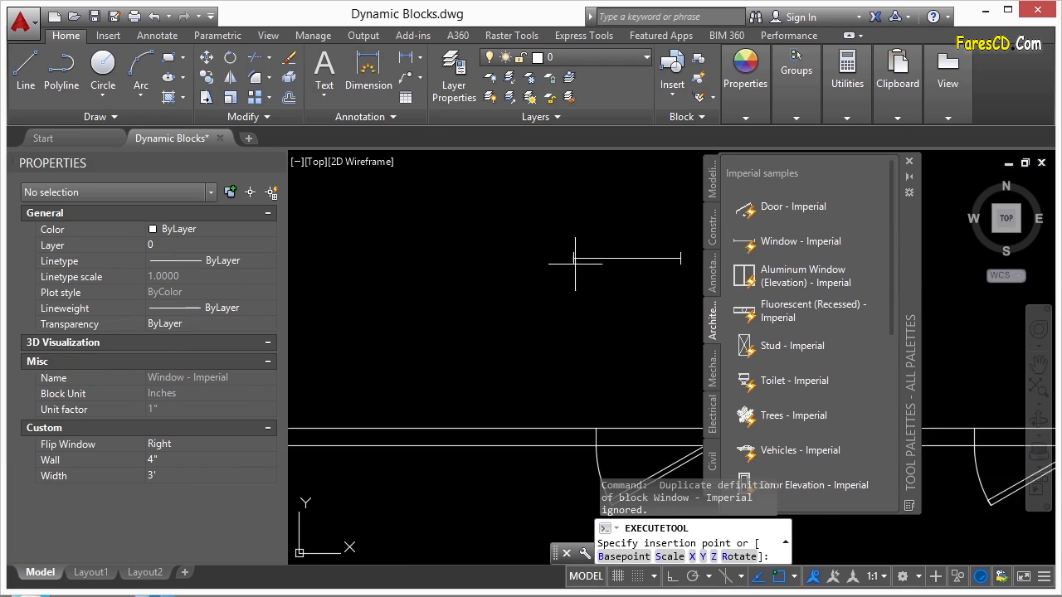
scroll(574, 264, "down", 2)
left_click(421, 279)
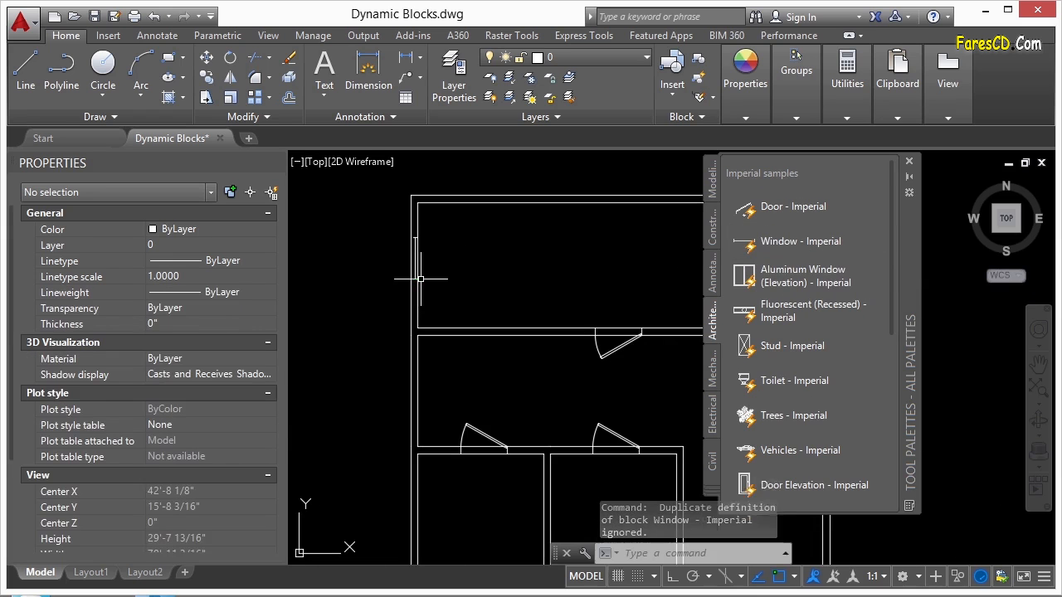
Step: Stretch the window's wall thickness to 6" so it reaches the outer face of the left exterior wall
scroll(415, 244, "up", 3)
left_click(441, 242)
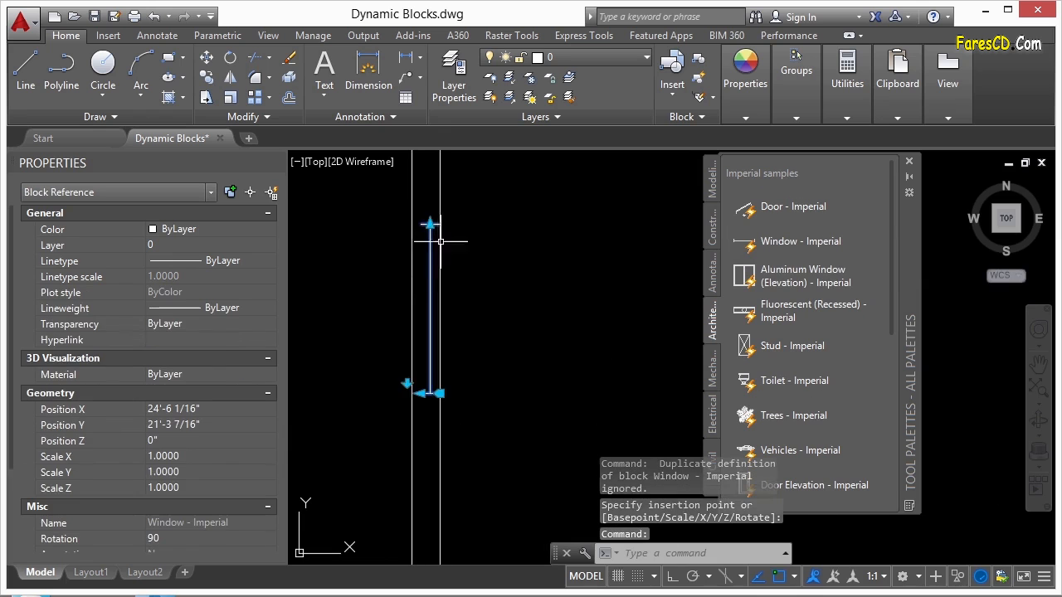
scroll(422, 405, "up", 4)
left_click(378, 364)
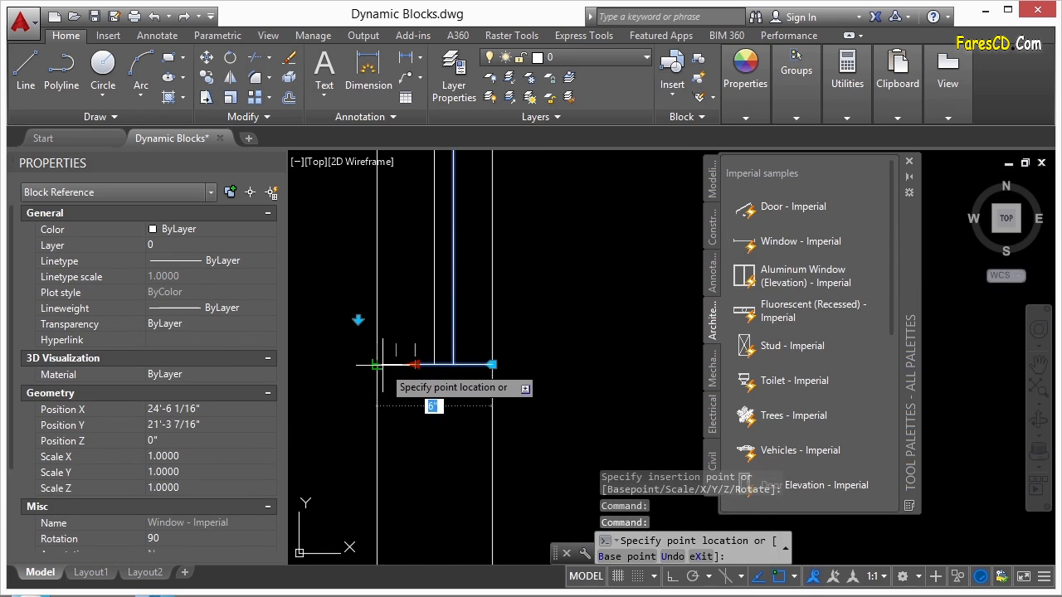
scroll(439, 421, "down", 5)
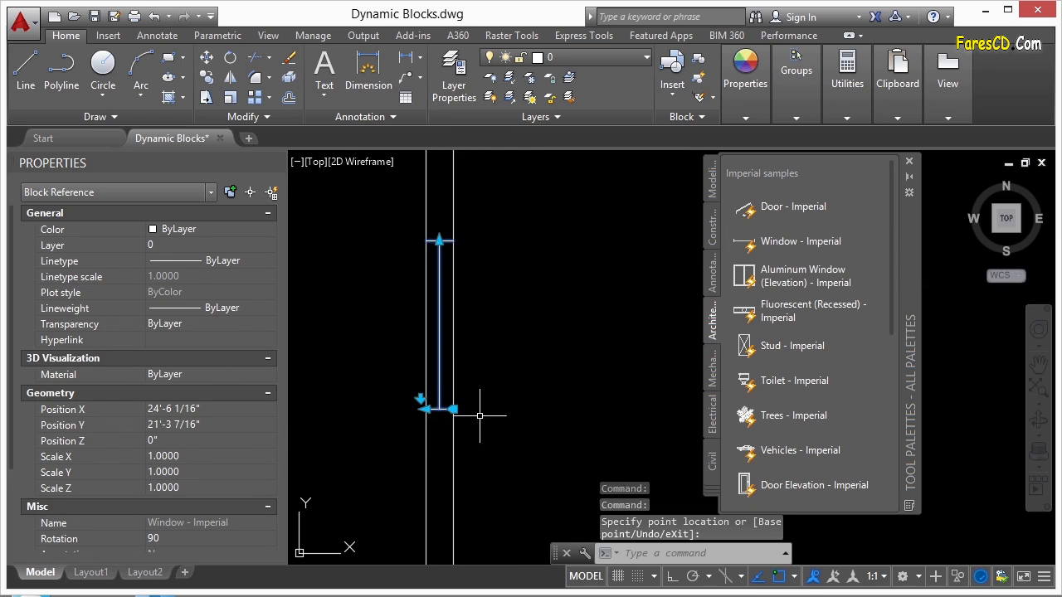
Step: Flip the window below its insertion point and flip it back up
scroll(431, 413, "up", 2)
left_click(416, 392)
scroll(409, 306, "down", 2)
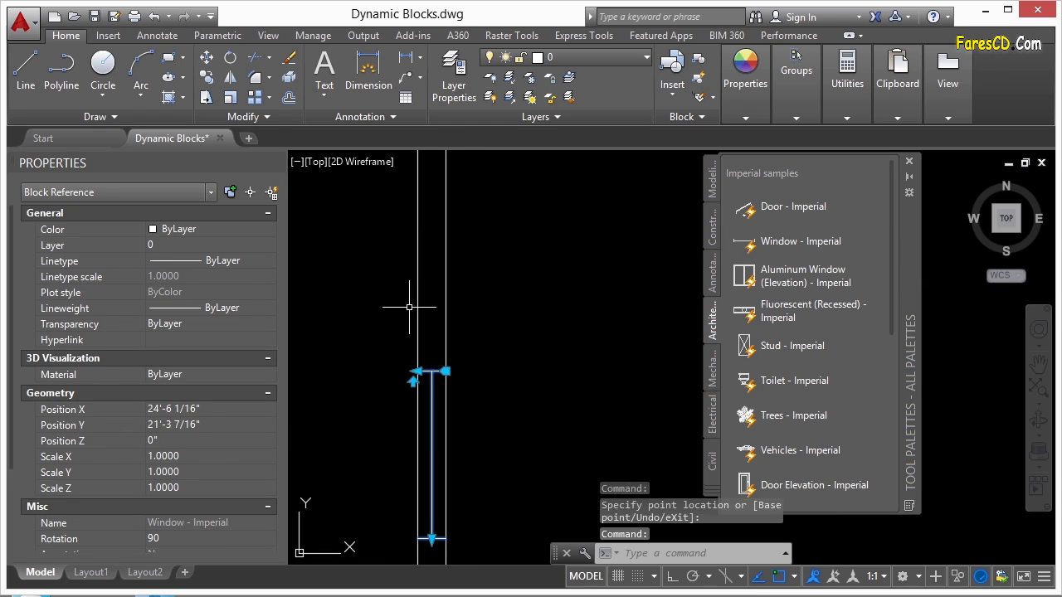
left_click(415, 373)
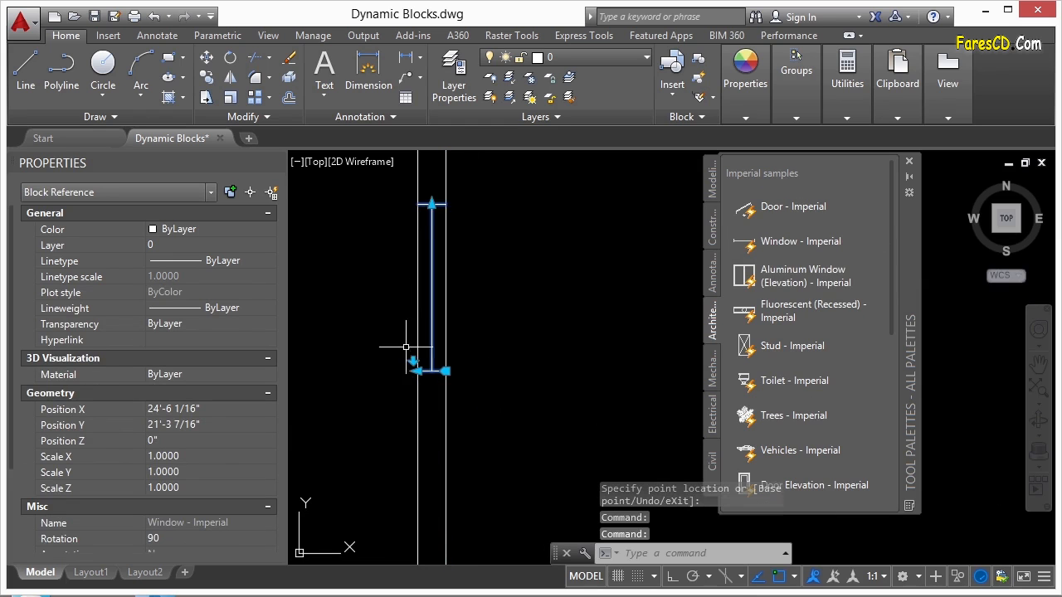
Step: Stretch the window's length upward by one preset increment along the left exterior wall
left_click(432, 204)
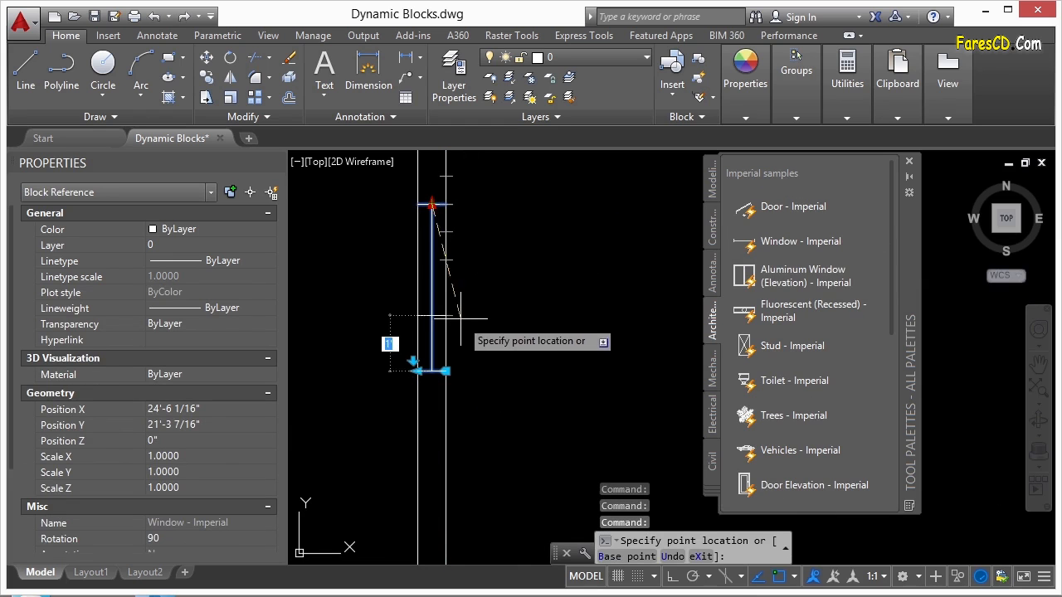
left_click(478, 174)
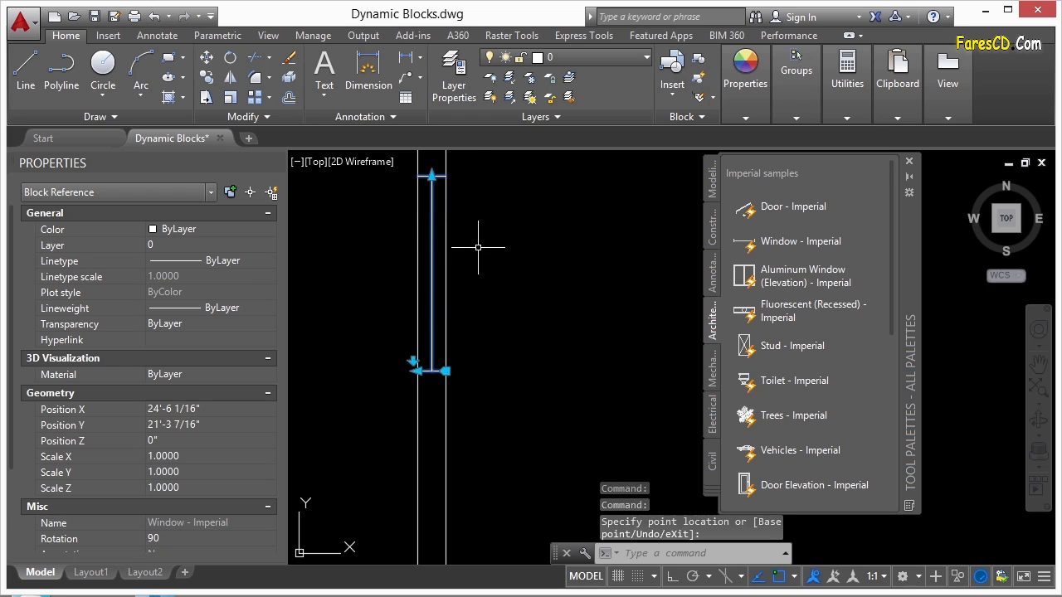
scroll(488, 260, "down", 2)
key("Escape")
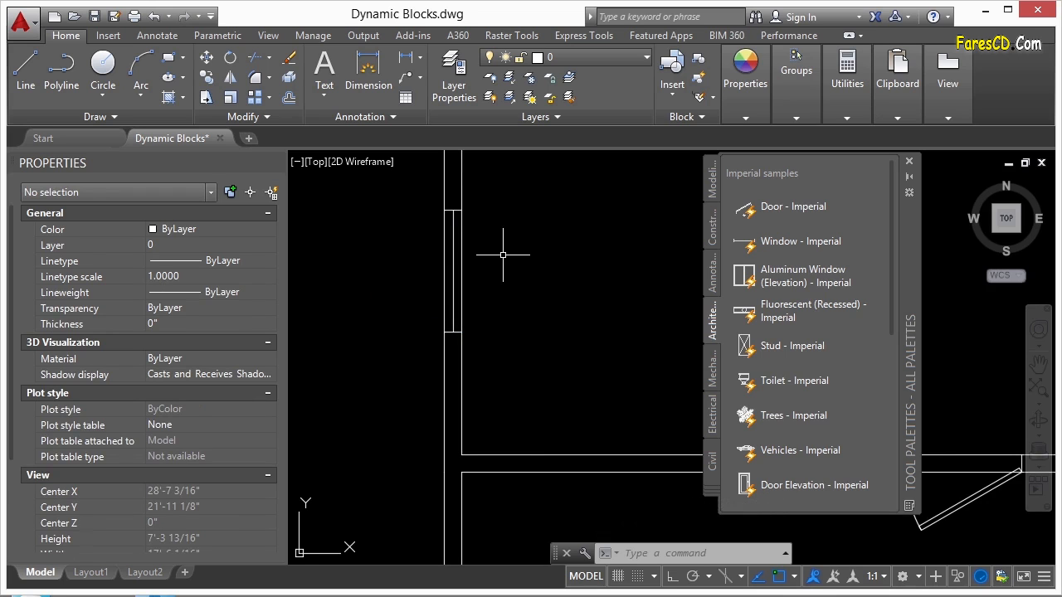
Step: Copy the window from its lower inside corner onto the middle room's left exterior wall, using the Nearest snap
scroll(455, 275, "down", 3)
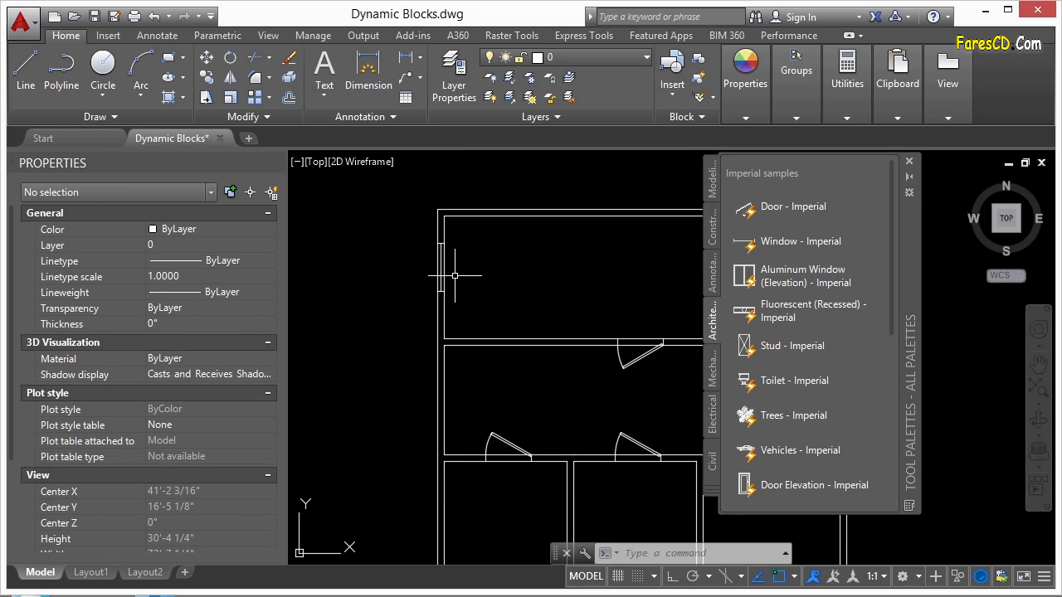
key("Return")
scroll(472, 254, "up", 4)
left_click(388, 265)
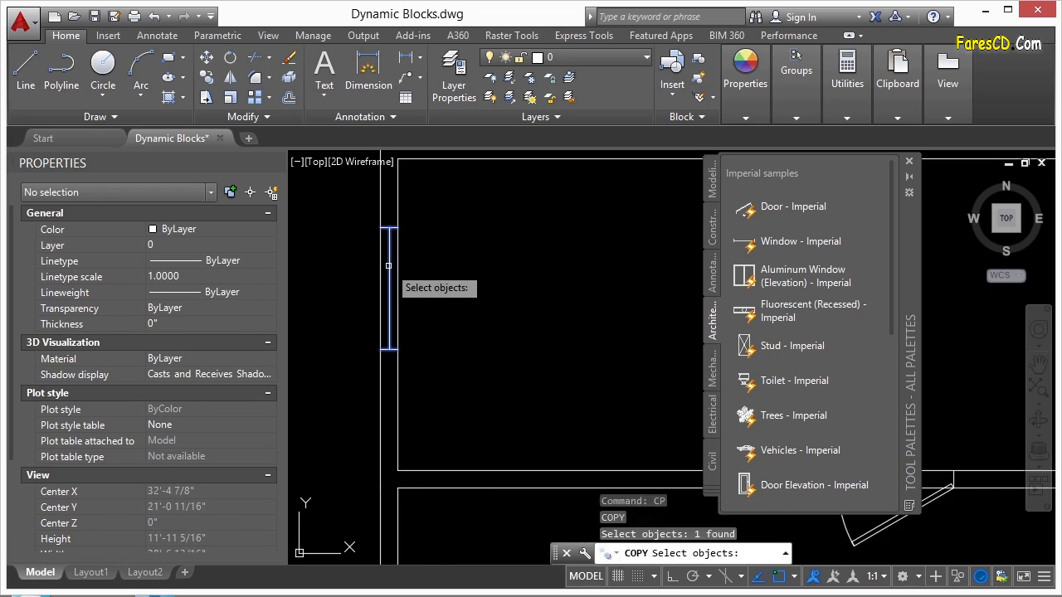
key("Return")
left_click(398, 350)
scroll(394, 348, "down", 5)
type("nea")
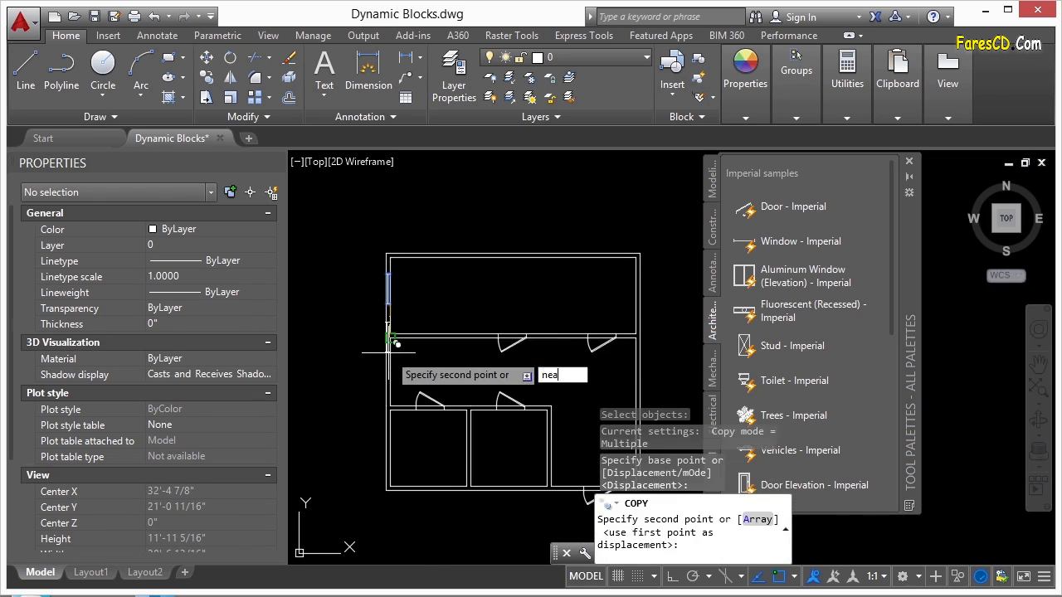
key("Return")
scroll(389, 352, "up", 5)
left_click(409, 344)
Step: Place further window copies with Nearest snap in the lower-left room's exterior wall, the partition between the two small rooms, and the second room's right wall
scroll(426, 310, "down", 5)
type("nea")
key("Return")
scroll(407, 476, "up", 5)
left_click(445, 379)
scroll(292, 382, "down", 5)
type("nea")
left_click(441, 331)
scroll(465, 365, "down", 5)
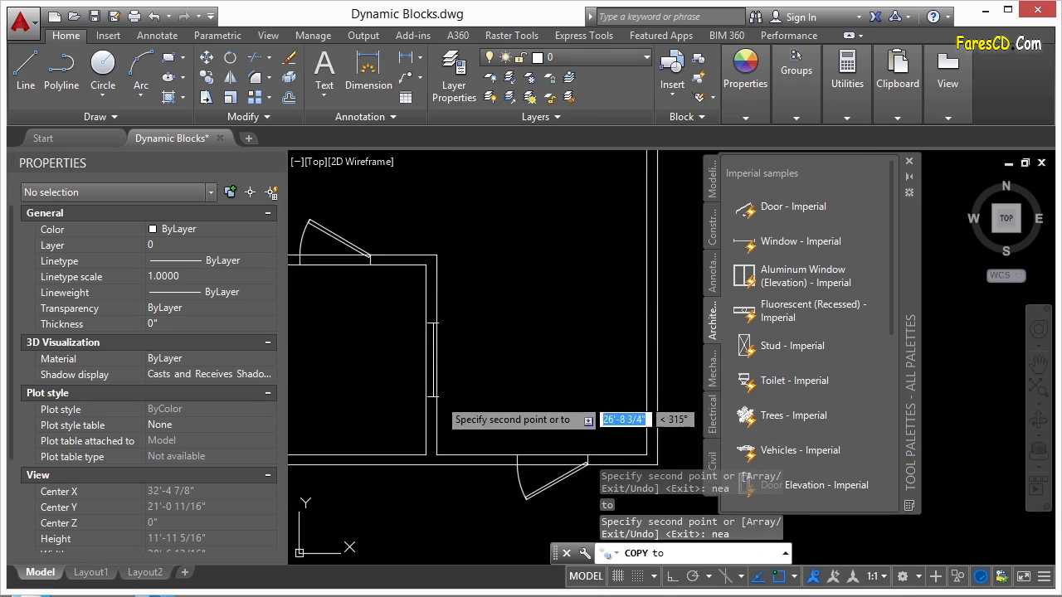
key("Return")
Step: Erase the stray window copy lying outside the left exterior wall
scroll(398, 399, "up", 5)
left_click(376, 310)
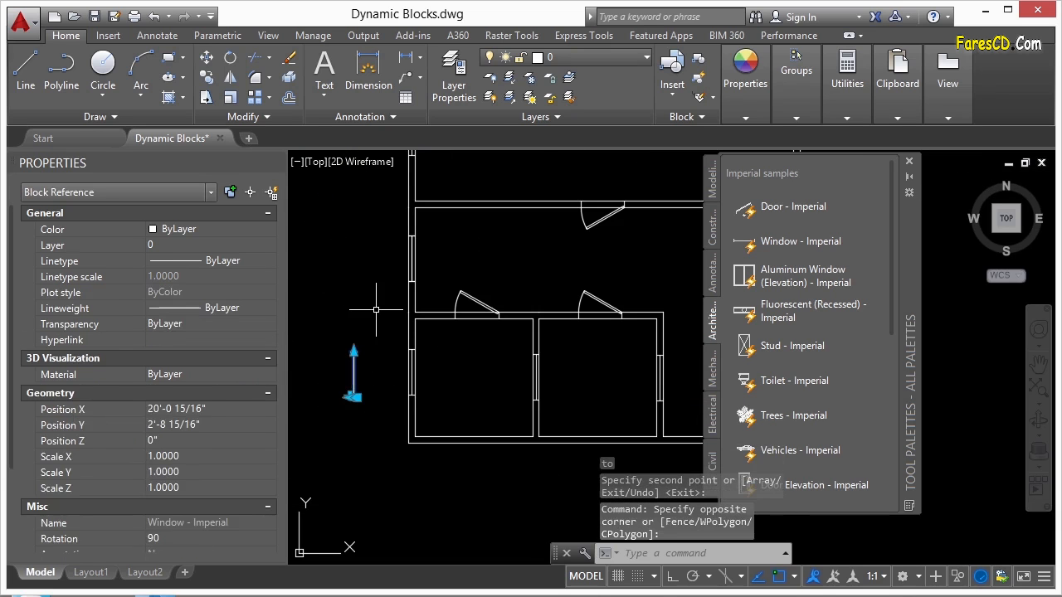
key("Escape")
key("Escape")
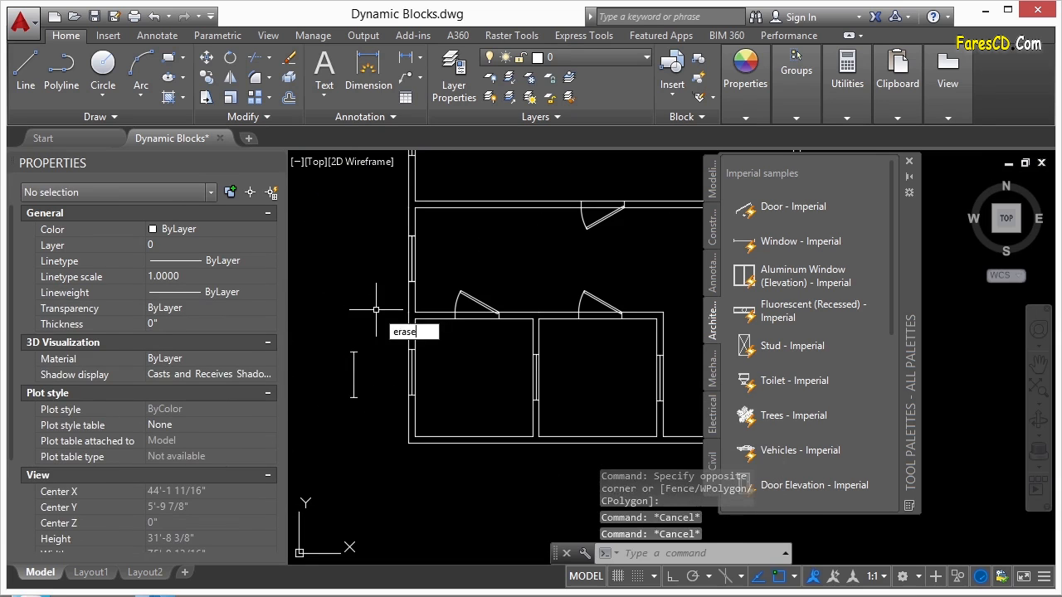
key("Return")
left_click(368, 346)
left_click(332, 383)
key("Return")
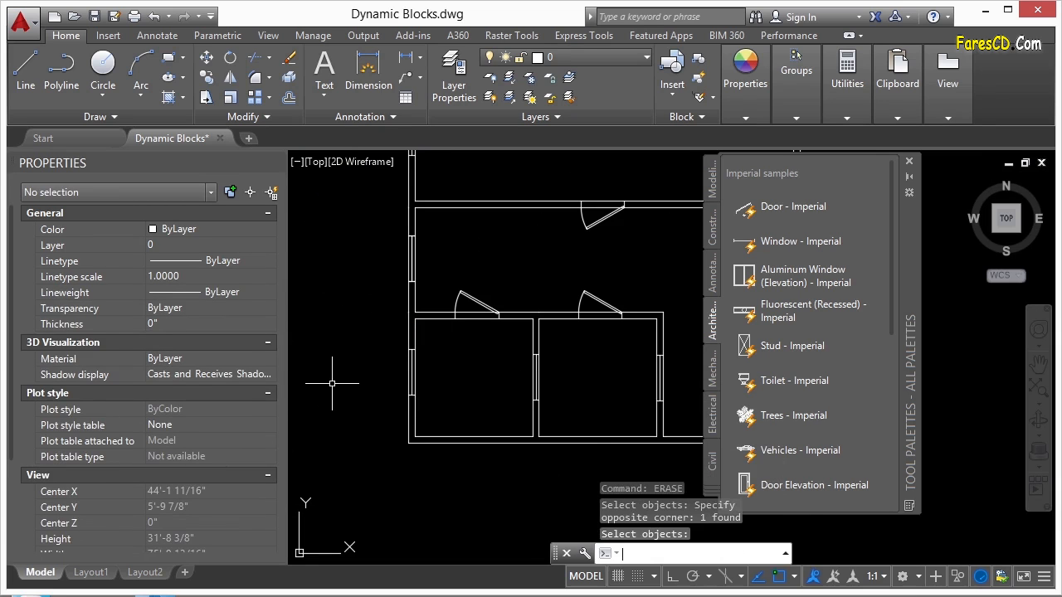
Step: Examine the grips of the window in the top room's left exterior wall
scroll(407, 390, "down", 3)
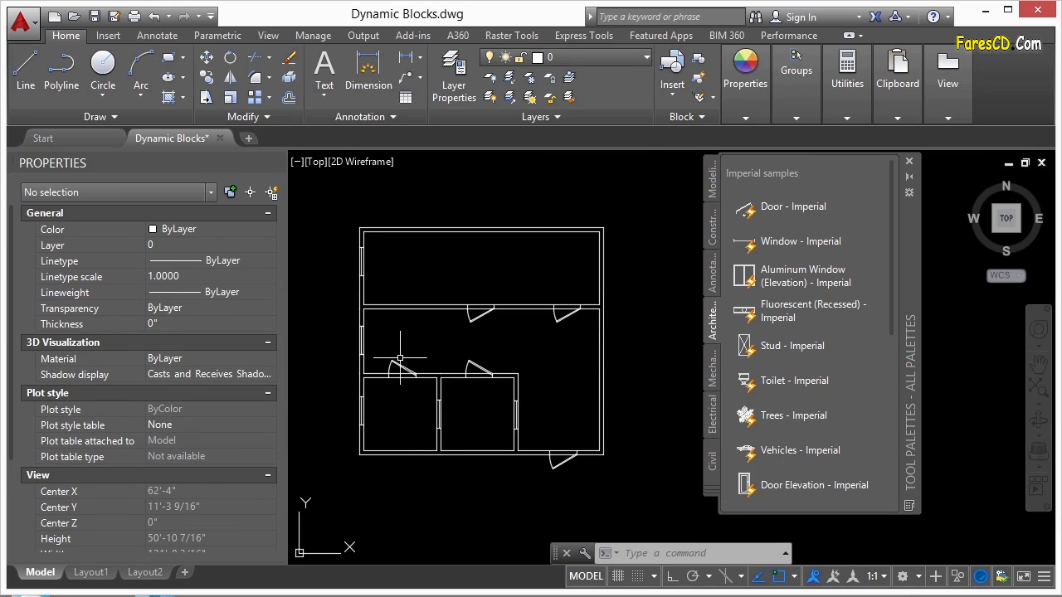
scroll(382, 340, "up", 4)
left_click(368, 247)
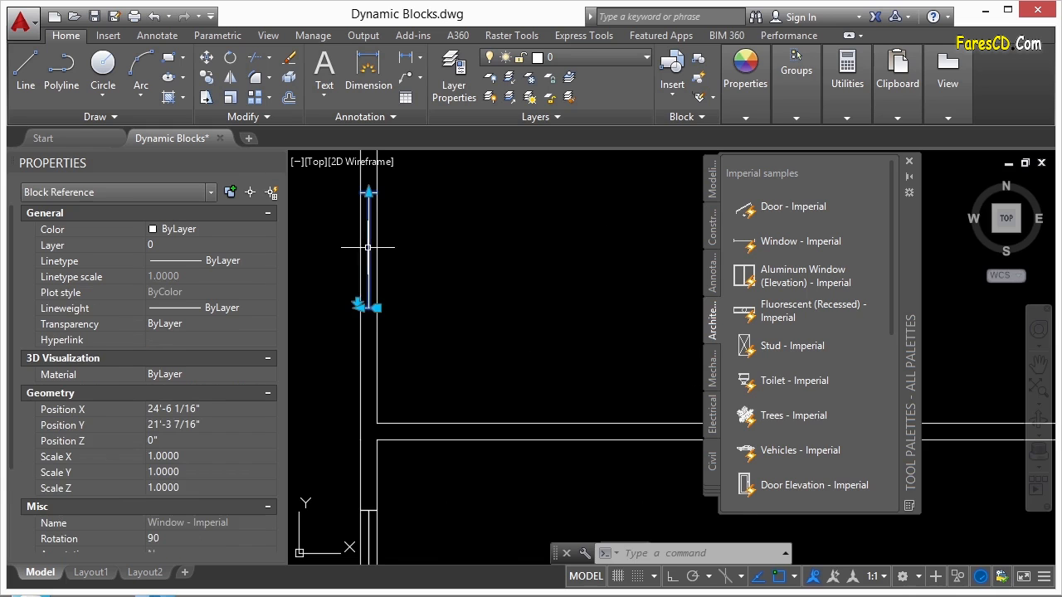
scroll(365, 299, "up", 4)
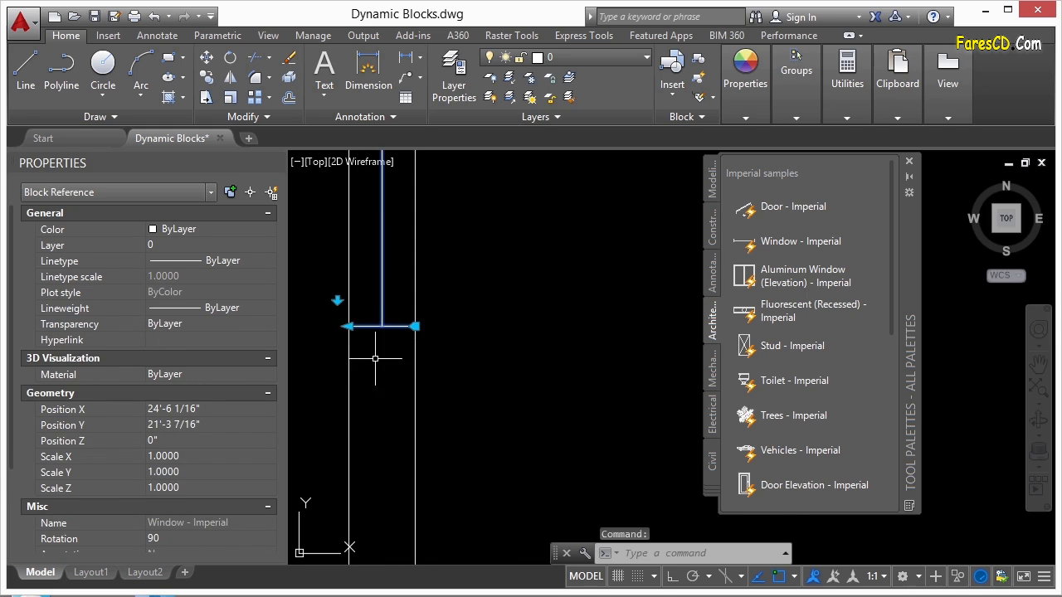
scroll(375, 359, "down", 4)
key("Escape")
scroll(363, 284, "down", 2)
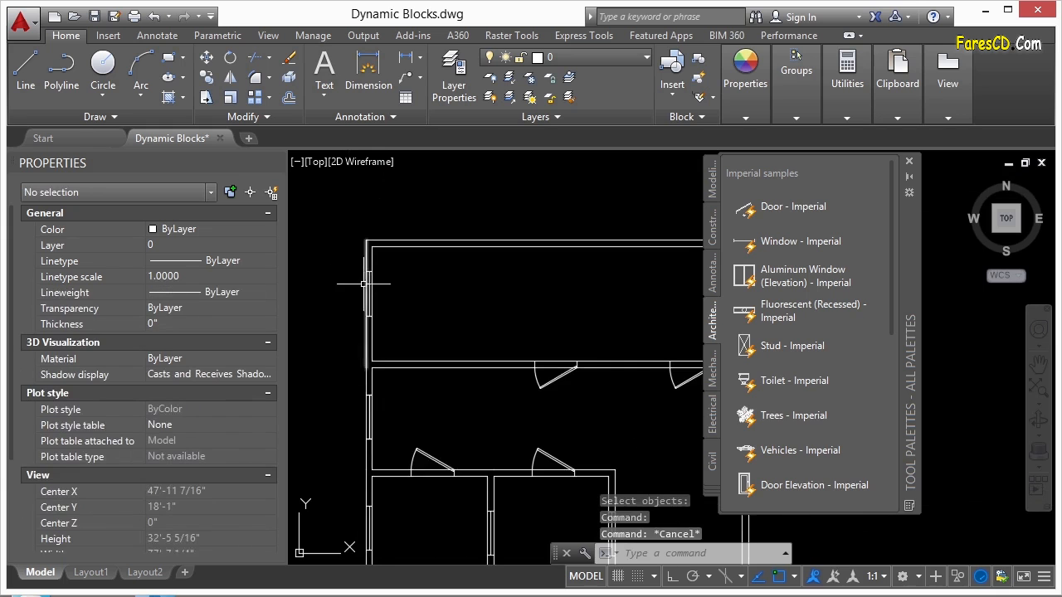
Step: Insert five Trees - Imperial blocks around the plan: two above it, one on each side and one below
scroll(368, 339, "down", 2)
left_click(746, 415)
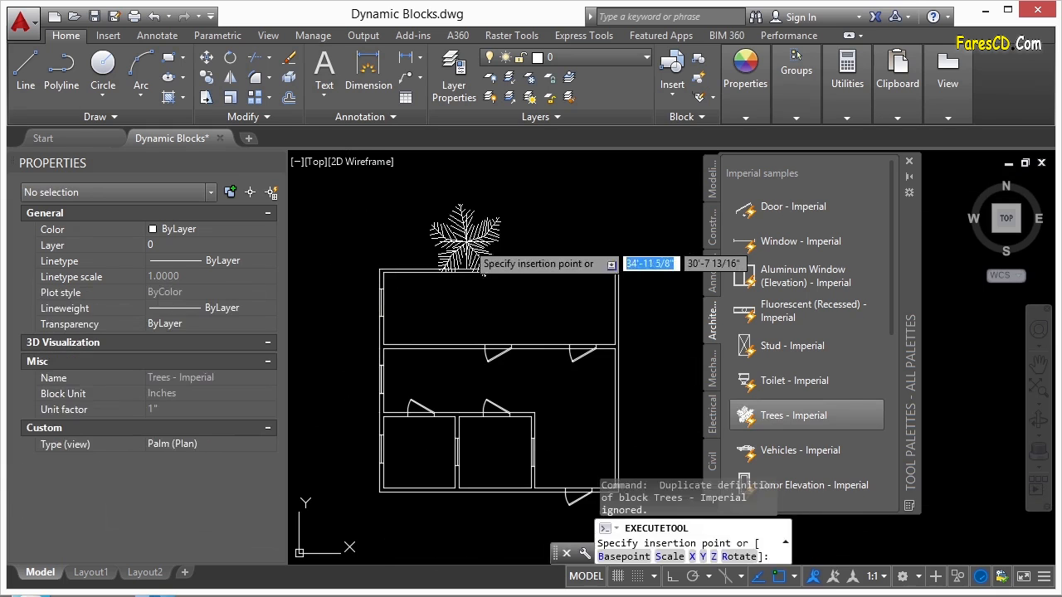
left_click(764, 420)
left_click(558, 219)
scroll(549, 219, "down", 2)
left_click(764, 420)
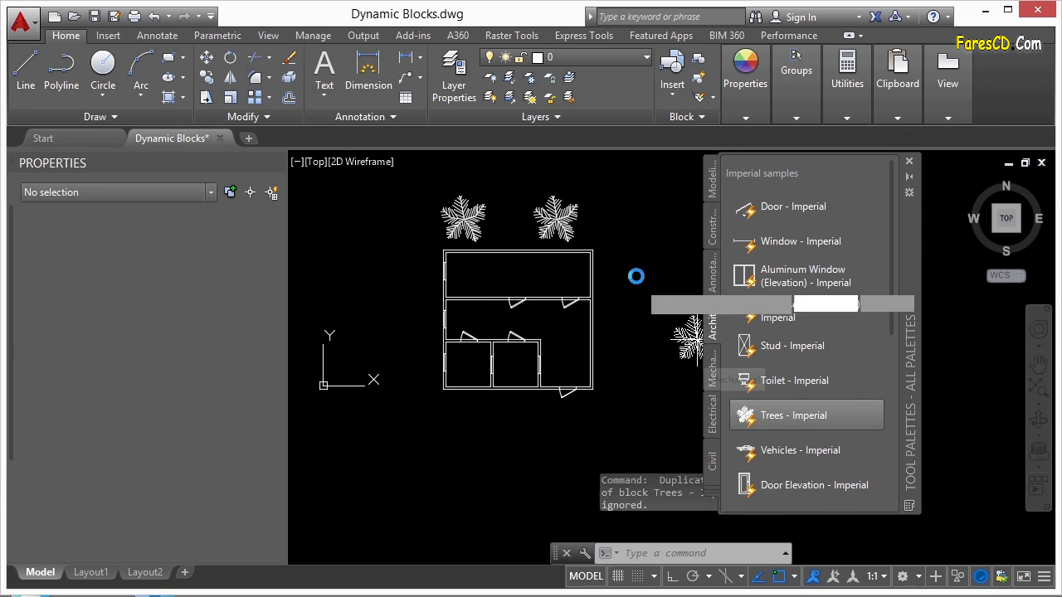
left_click(634, 275)
left_click(768, 419)
left_click(396, 278)
left_click(768, 419)
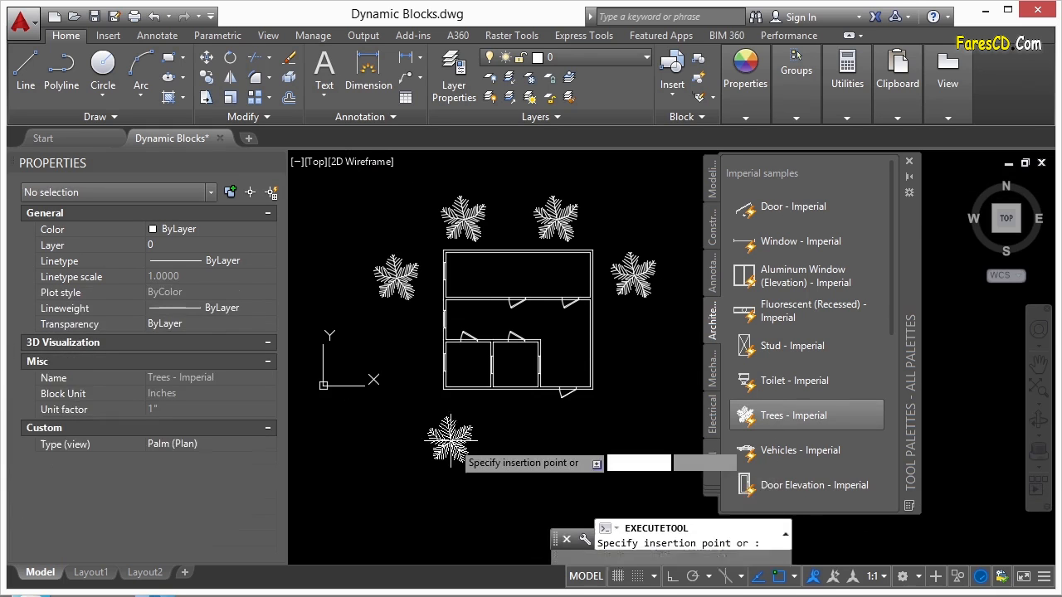
left_click(506, 423)
Step: Set the tree below the plan to Shrub (Plan)
left_click(498, 419)
scroll(498, 415, "up", 4)
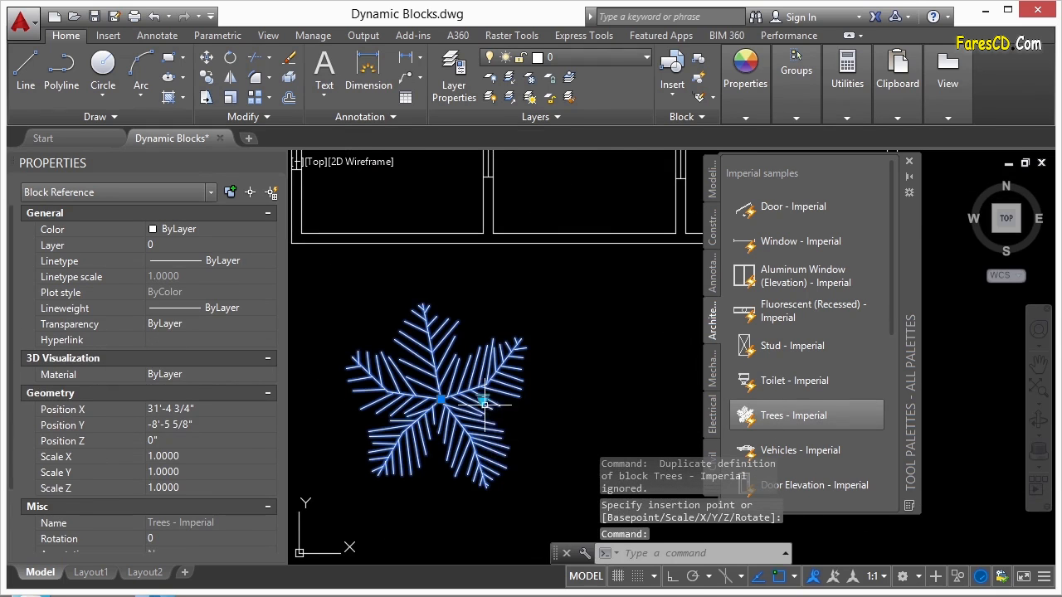
left_click(484, 402)
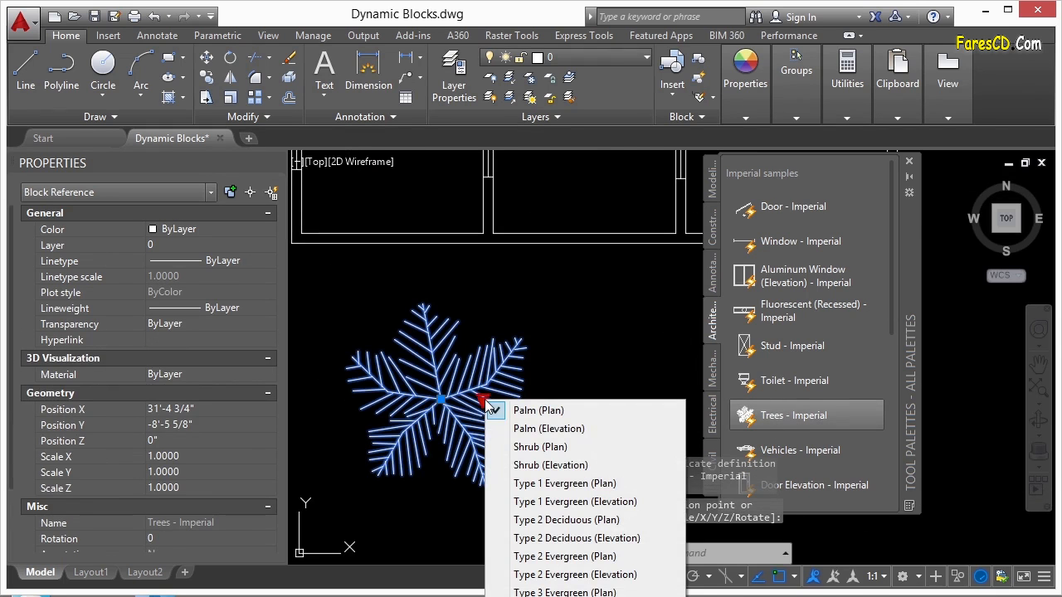
left_click(540, 446)
scroll(490, 424, "down", 4)
key("Escape")
Step: Copy the shrub to 16 scattered spots below the exterior wall of the two small rooms
scroll(482, 431, "up", 2)
type("co")
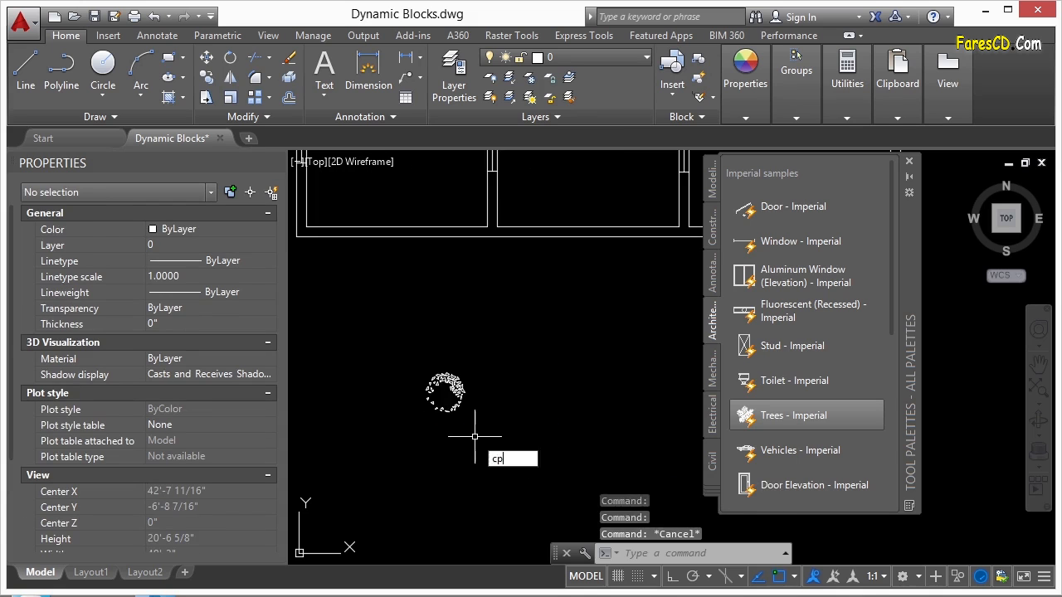
key("Return")
left_click(451, 396)
key("Return")
left_click(452, 392)
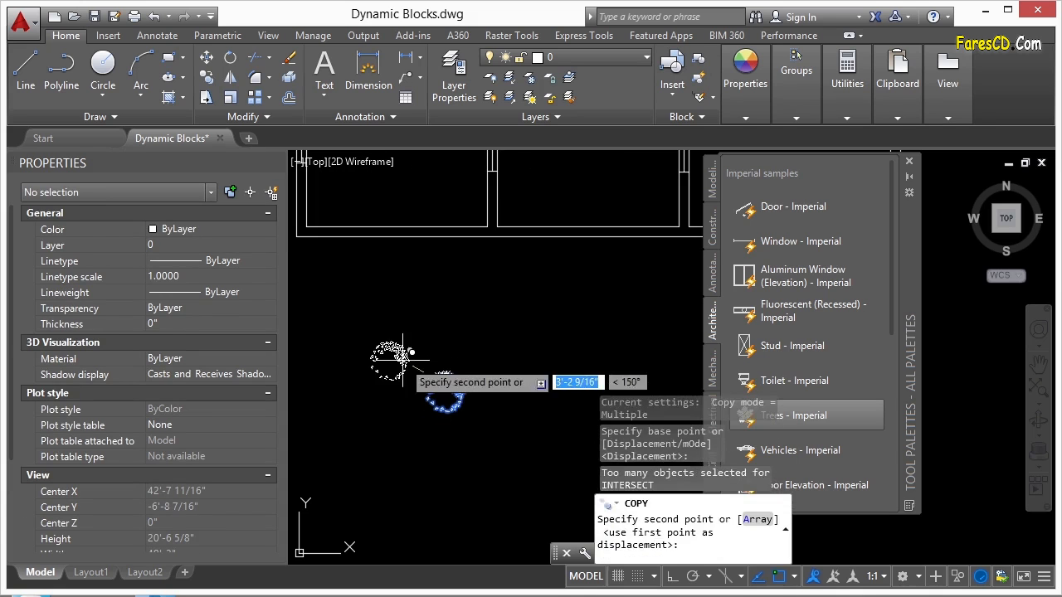
left_click(396, 358)
left_click(444, 337)
left_click(402, 307)
left_click(349, 313)
left_click(338, 274)
left_click(403, 265)
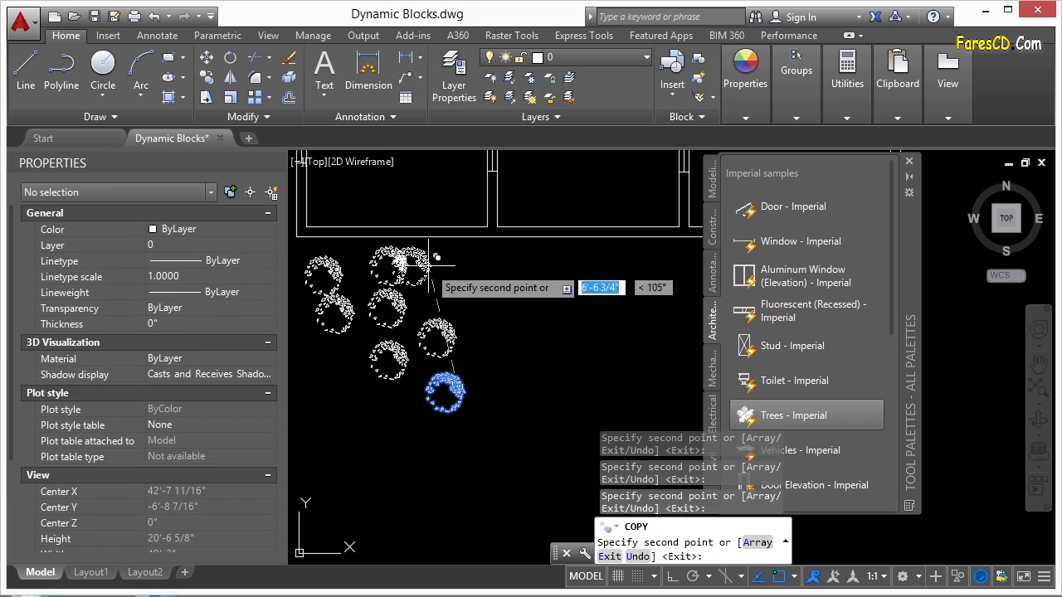
left_click(470, 272)
left_click(534, 300)
left_click(511, 351)
left_click(602, 275)
left_click(590, 332)
left_click(539, 411)
left_click(569, 376)
left_click(628, 387)
left_click(646, 338)
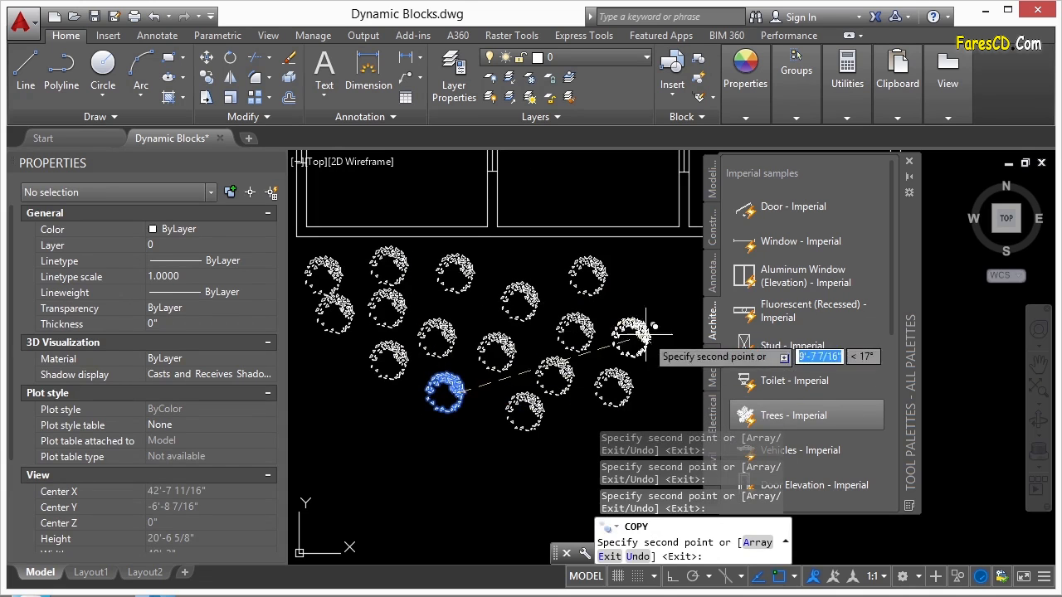
left_click(663, 278)
key("Return")
scroll(583, 375, "down", 4)
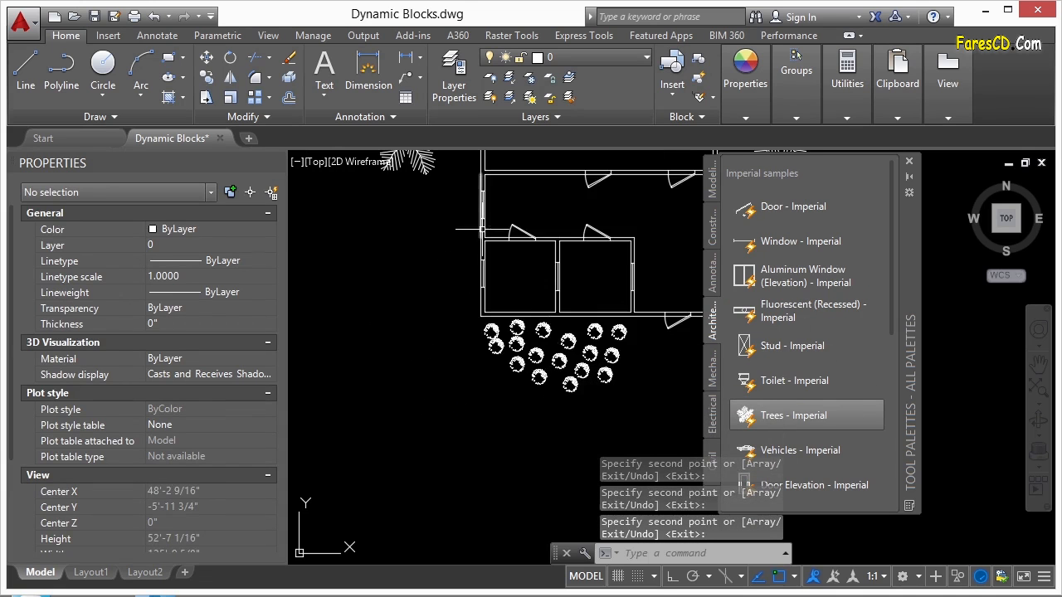
Step: Set the tree outside the left exterior wall to Type 1 Evergreen (Plan), and switch it to Type 2 Evergreen (Plan)
middle_click_drag(481, 229, 448, 393)
left_click(369, 306)
left_click(388, 306)
left_click(425, 395)
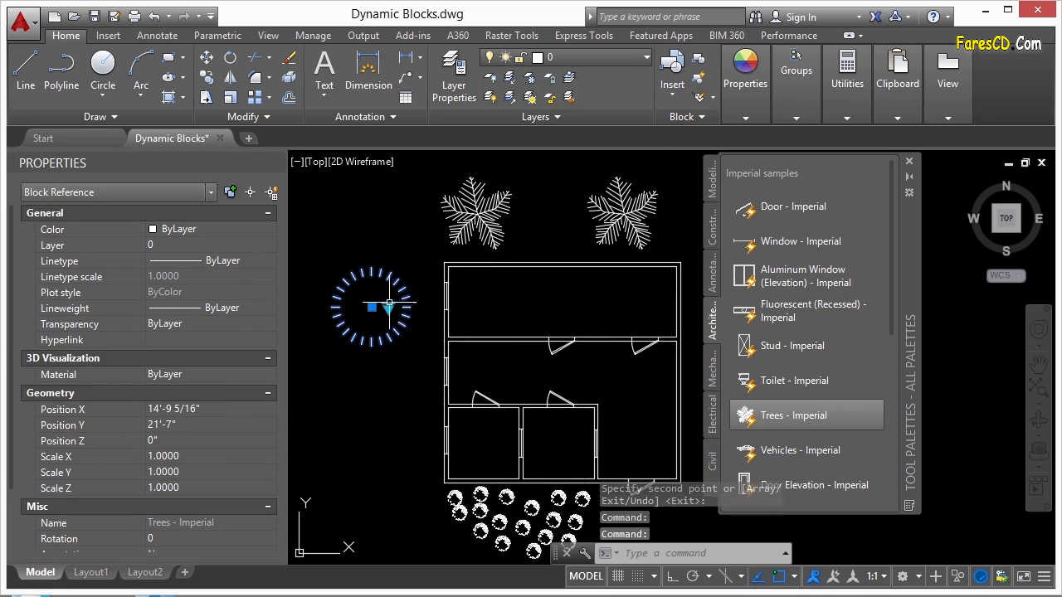
left_click(389, 304)
left_click(393, 310)
left_click(389, 309)
left_click(470, 469)
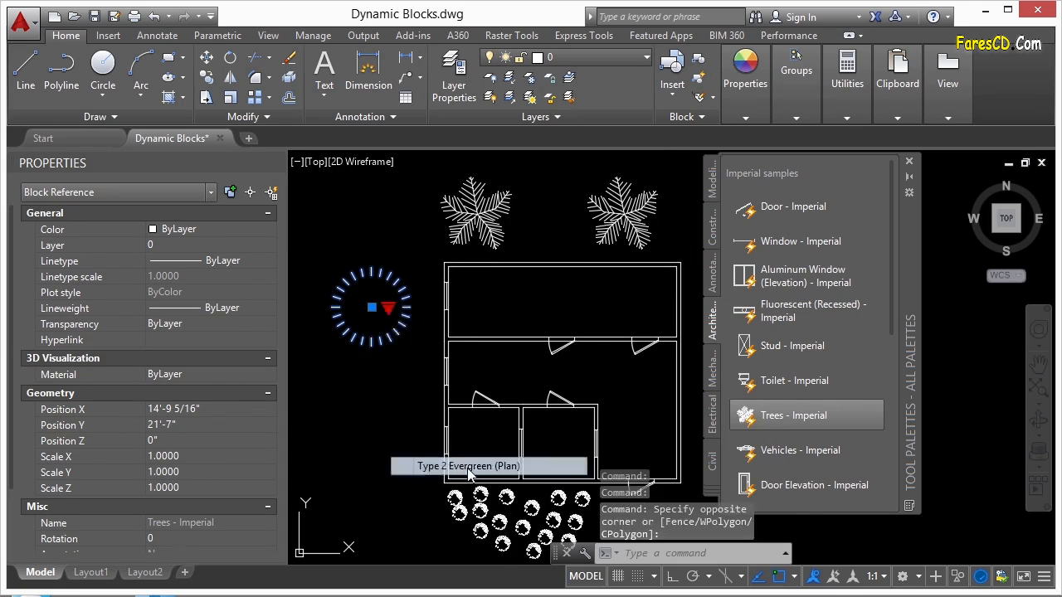
Step: Set the left tree above the plan to Type 1 Evergreen (Plan) and the right one to Type 3 Evergreen (Plan)
left_click(496, 217)
left_click(494, 216)
left_click(548, 296)
left_click(639, 216)
left_click(640, 216)
left_click(689, 415)
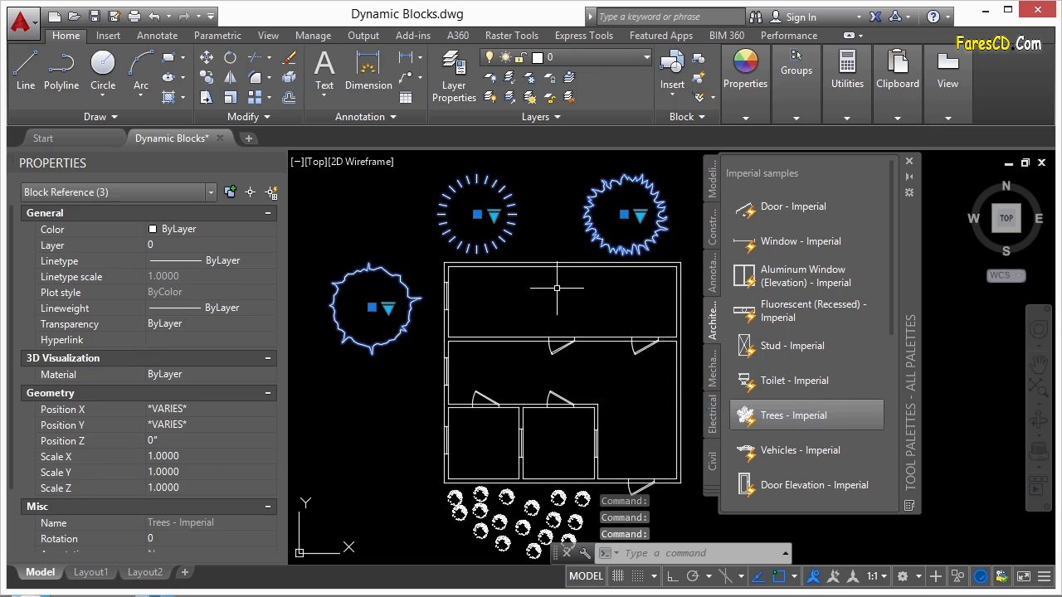
key("Escape")
Step: Insert a Vehicles - Imperial block outside the right exterior wall, below the palm, and set it to Sports Car (Top)
scroll(420, 264, "down", 4)
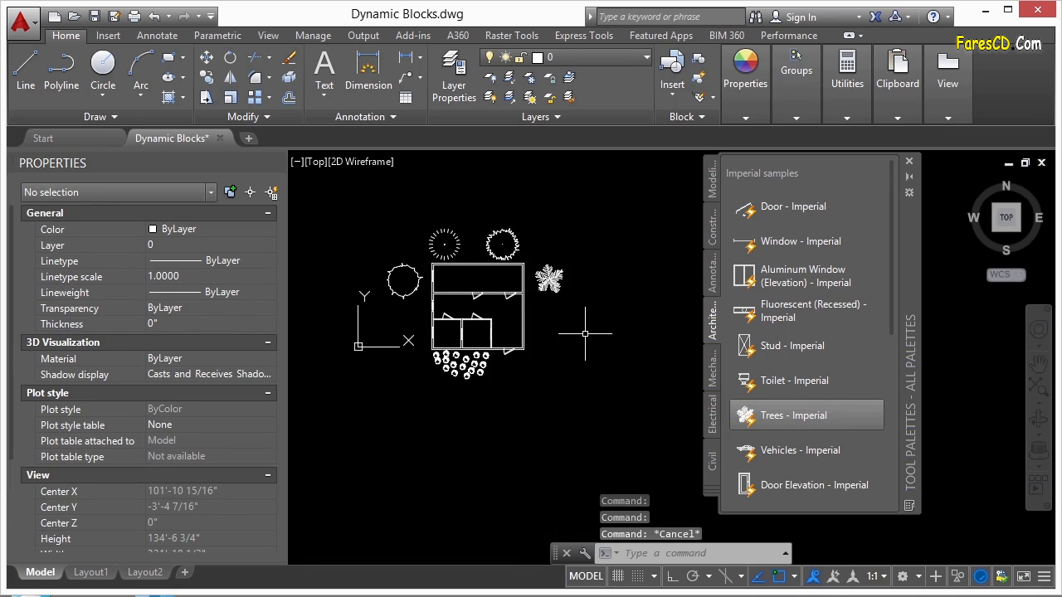
scroll(556, 331, "up", 4)
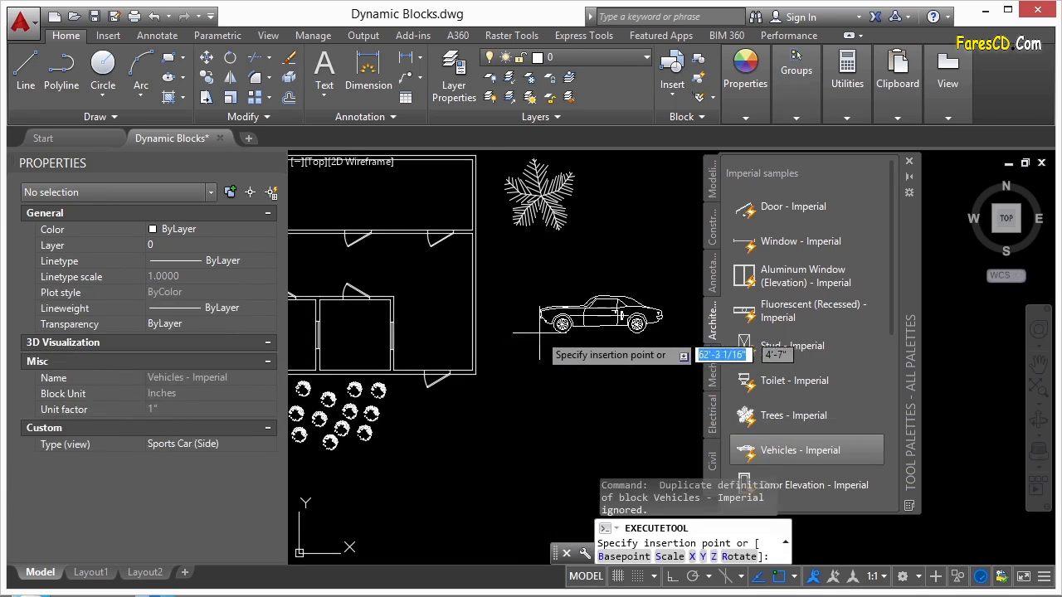
left_click(531, 335)
left_click(573, 319)
left_click(529, 337)
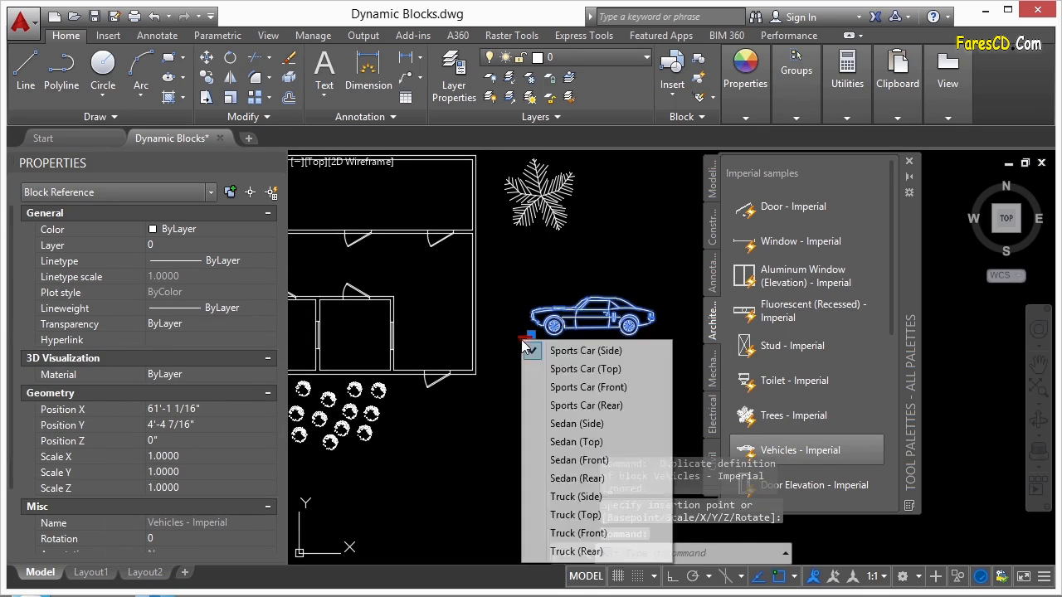
left_click(561, 370)
scroll(584, 328, "down", 1)
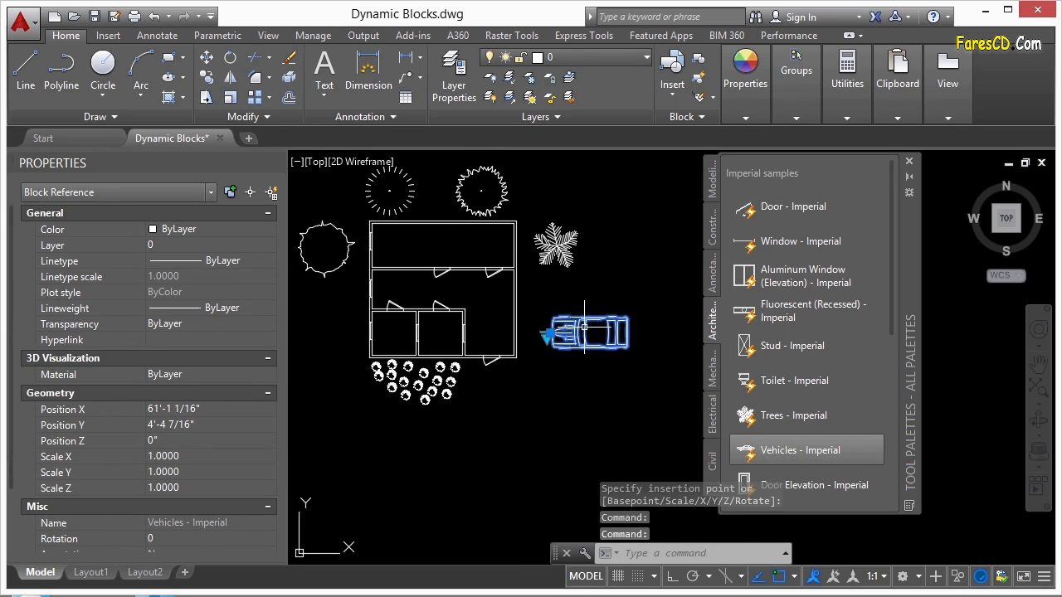
key("Escape")
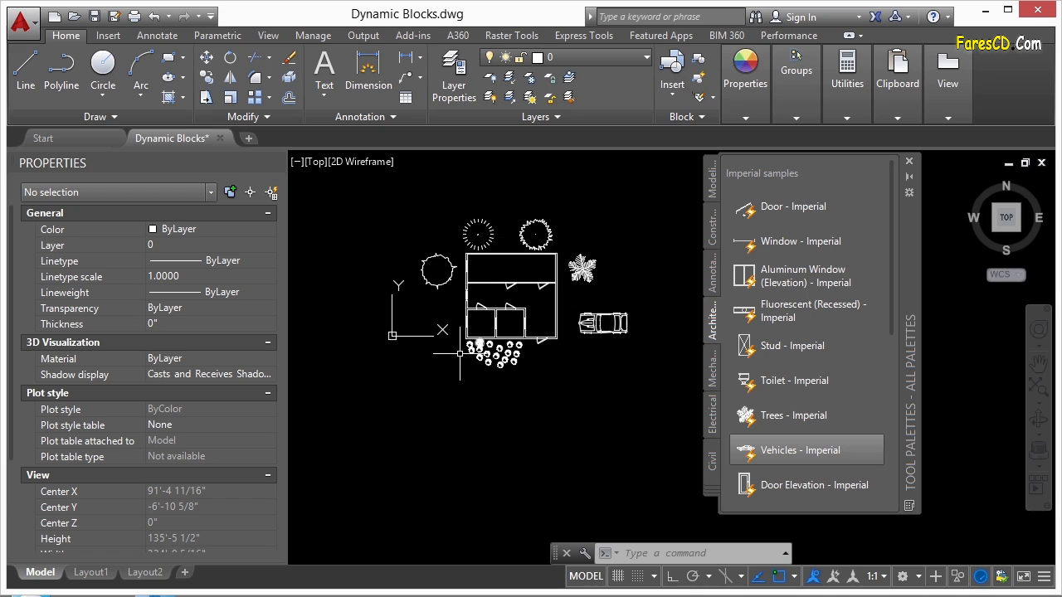
scroll(456, 365, "up", 4)
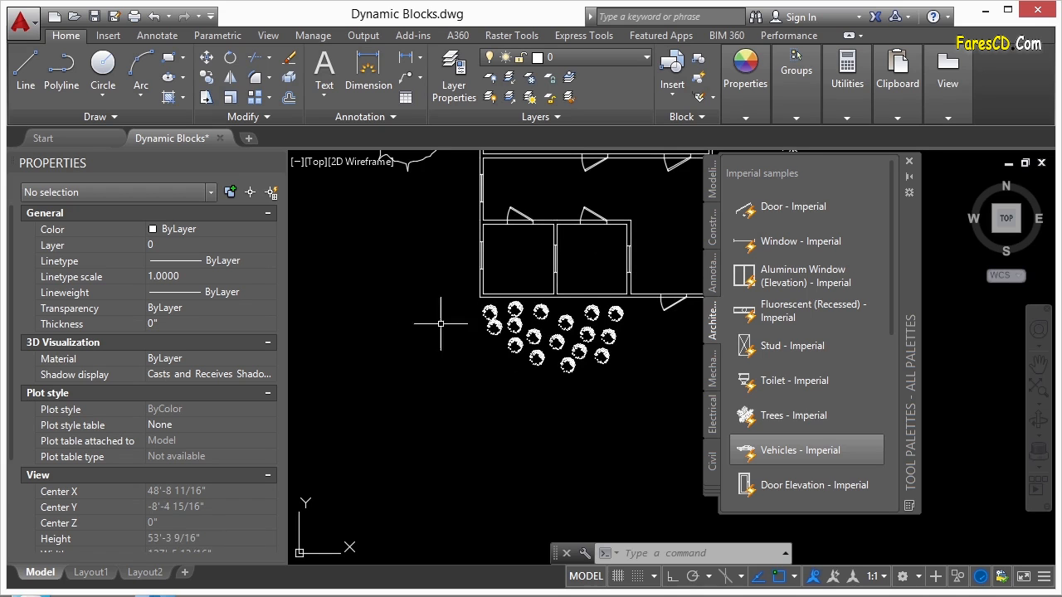
Step: Select all 17 shrubs below the two small rooms and set their view type to Type 1 Evergreen (Plan)
left_click(642, 308)
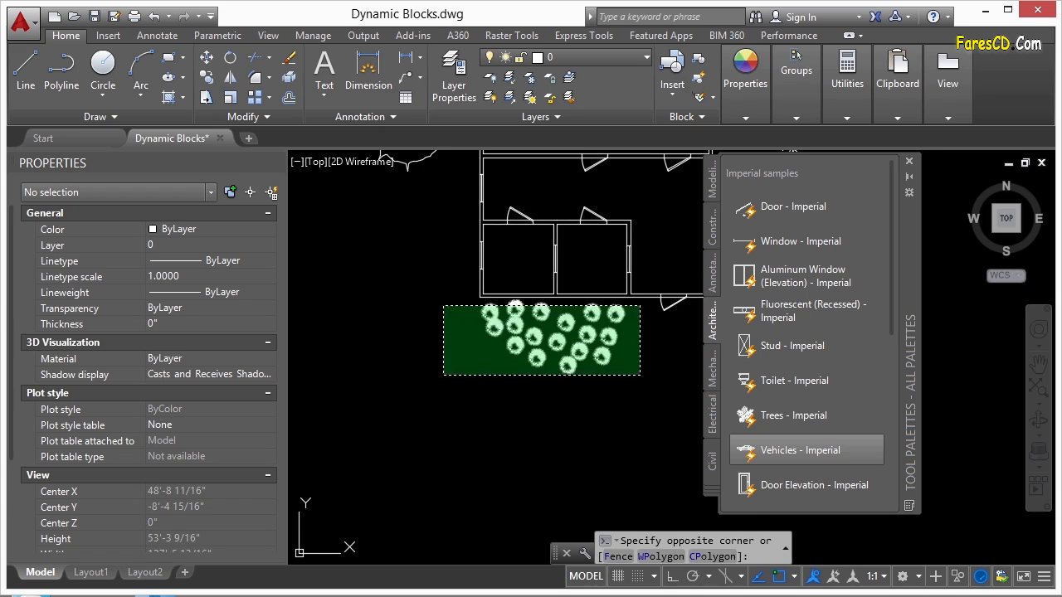
left_click(442, 402)
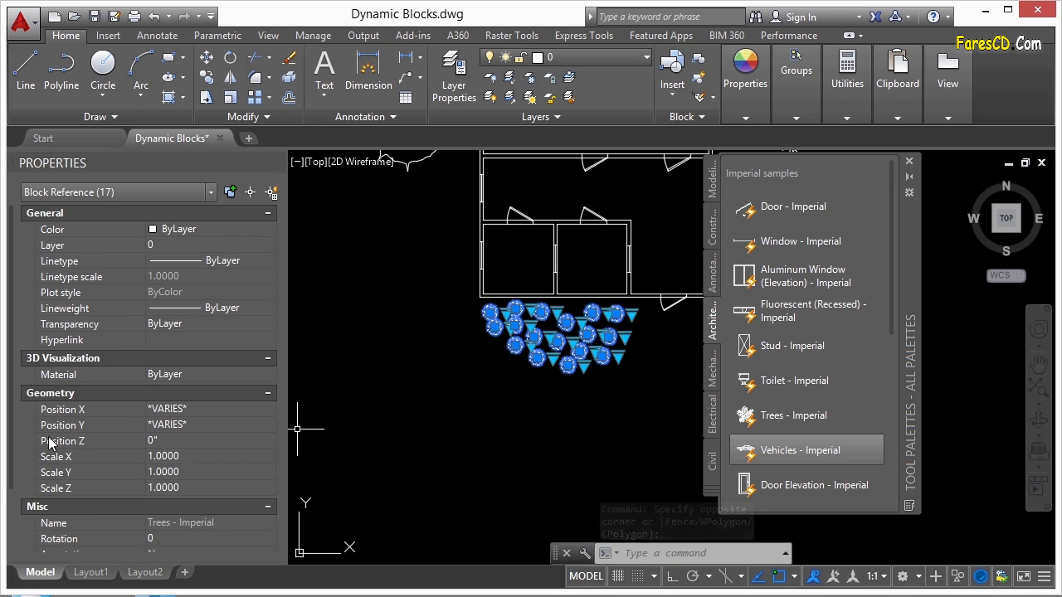
left_click_drag(11, 399, 6, 513)
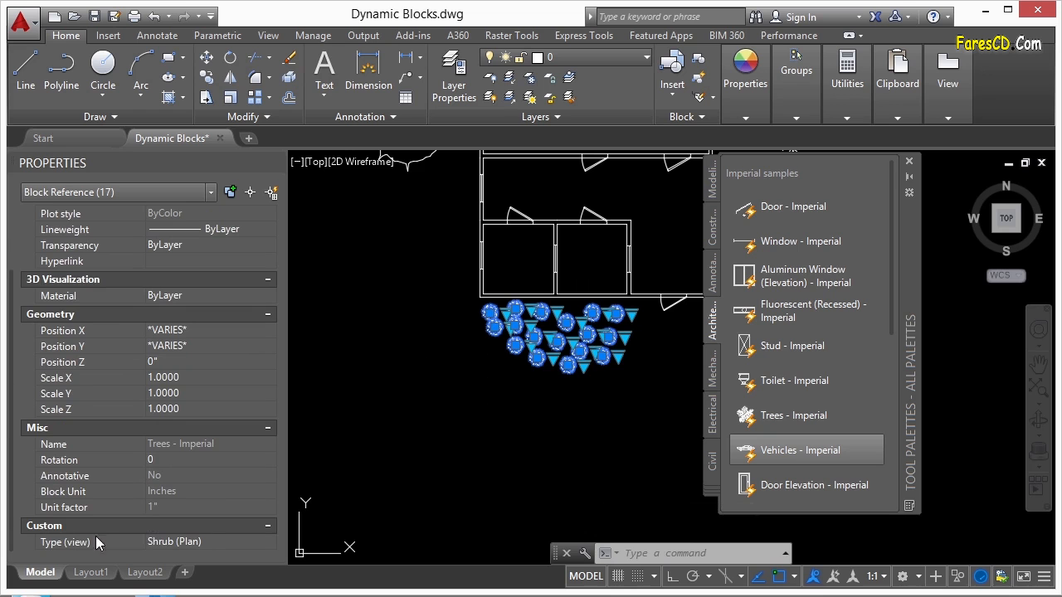
left_click(200, 541)
left_click(270, 543)
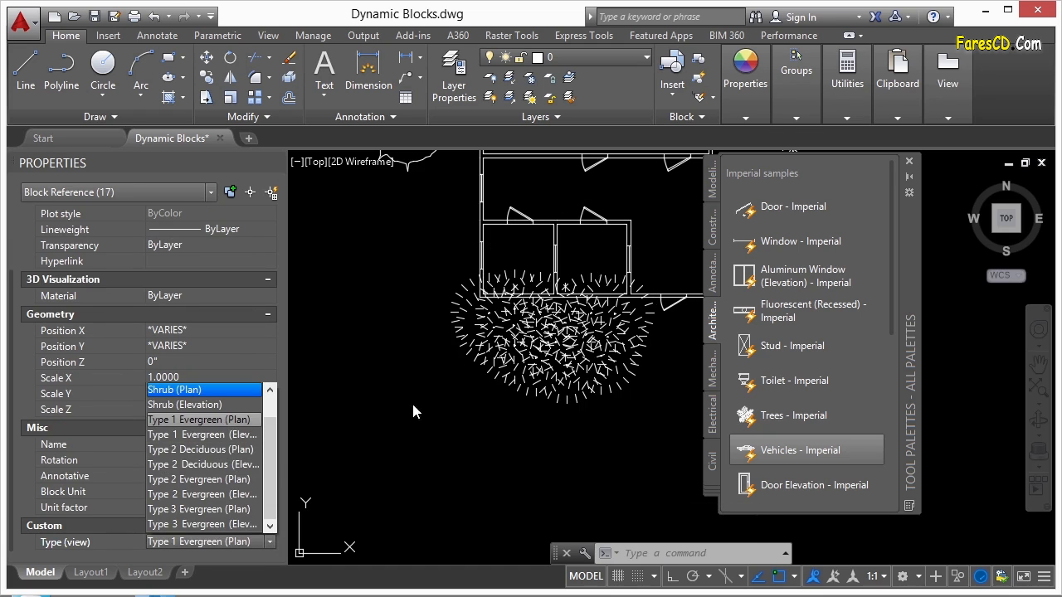
left_click(386, 393)
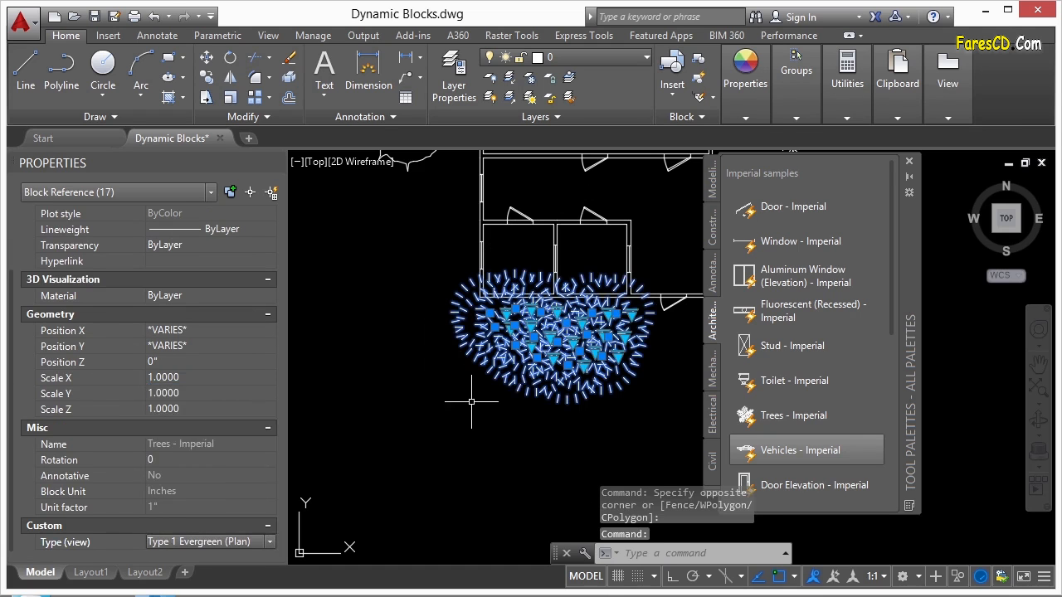
key("Escape")
Step: Switch only the leftmost evergreen of the cluster below the two small rooms to a densely branched tree type
scroll(458, 404, "down", 2)
left_click(498, 337)
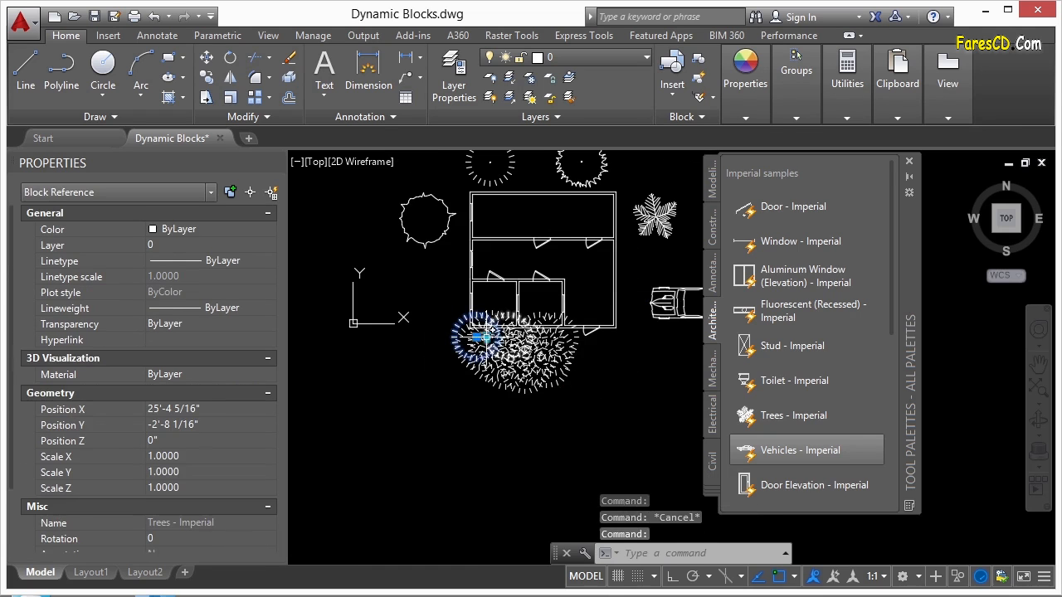
left_click(487, 337)
left_click(503, 462)
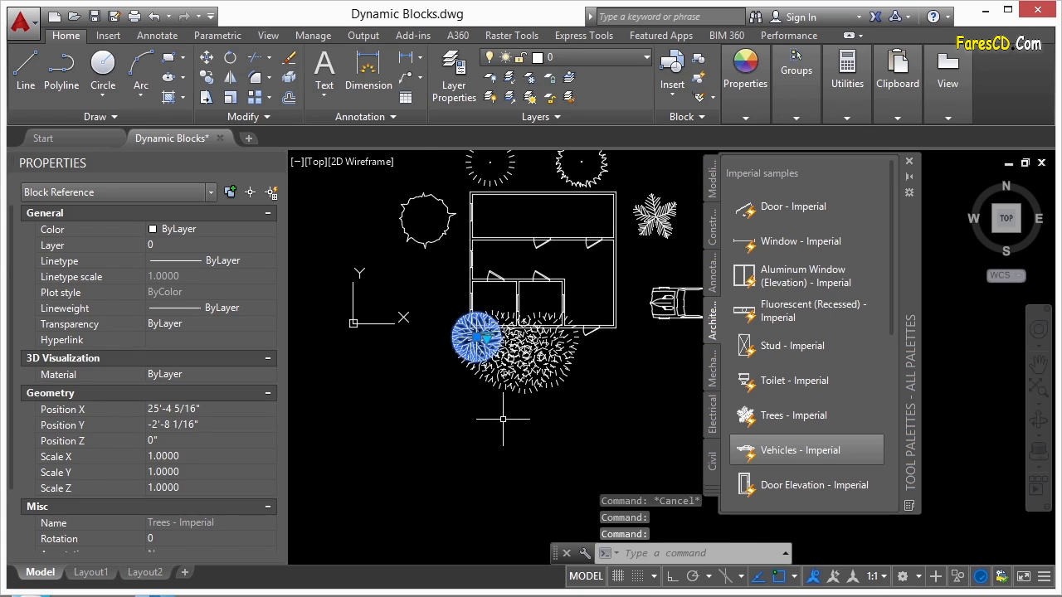